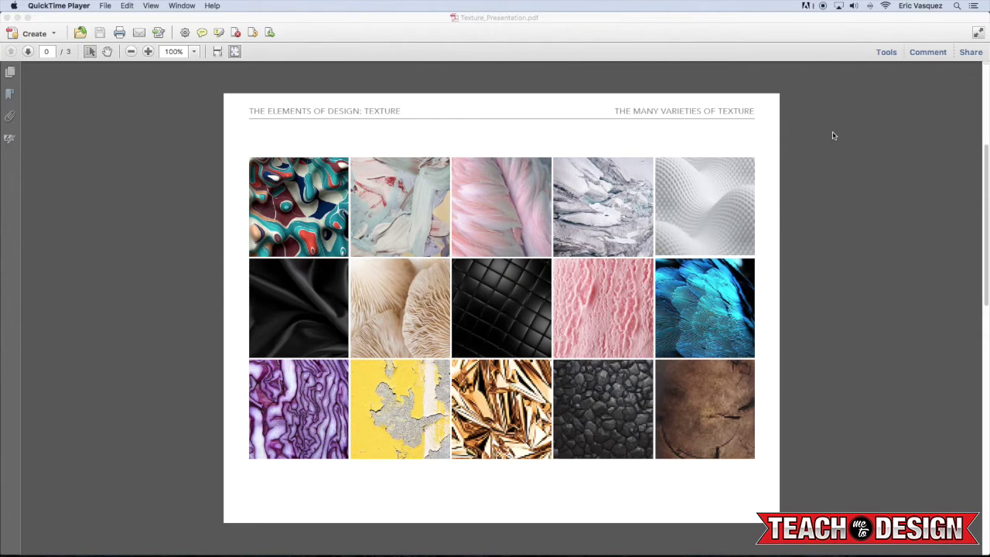
Bring the Acrobat presentation forward and scroll past page 2 to the print design page.
click(986, 194)
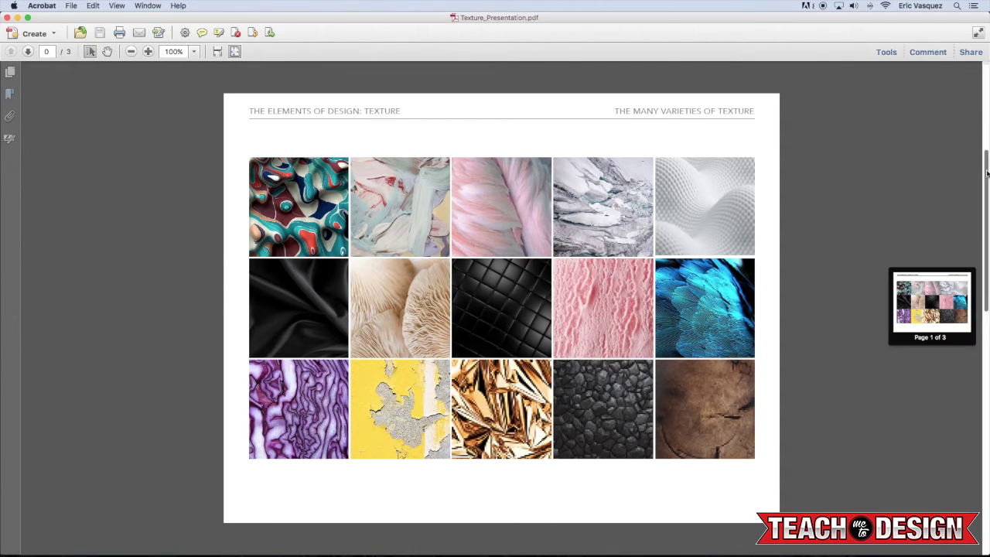
drag(986, 194, 986, 213)
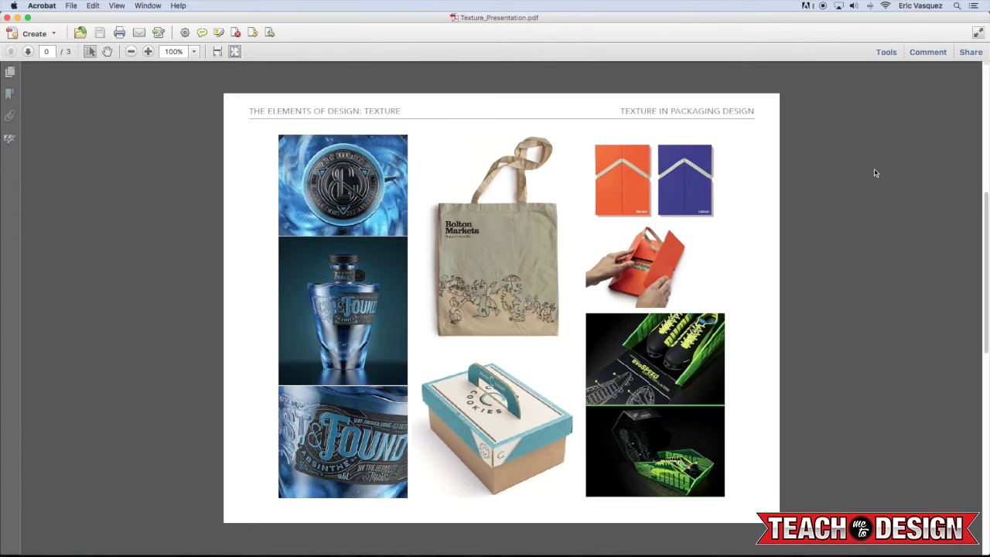
scroll(887, 341, down, 3)
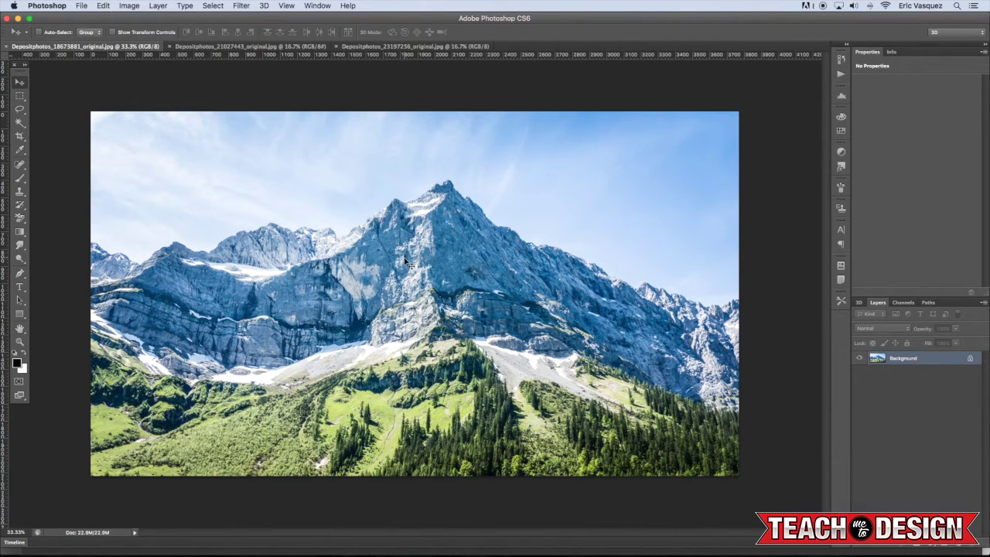
Switch to the Depositphotos_21027443 parchment document and duplicate its Background layer.
click(219, 47)
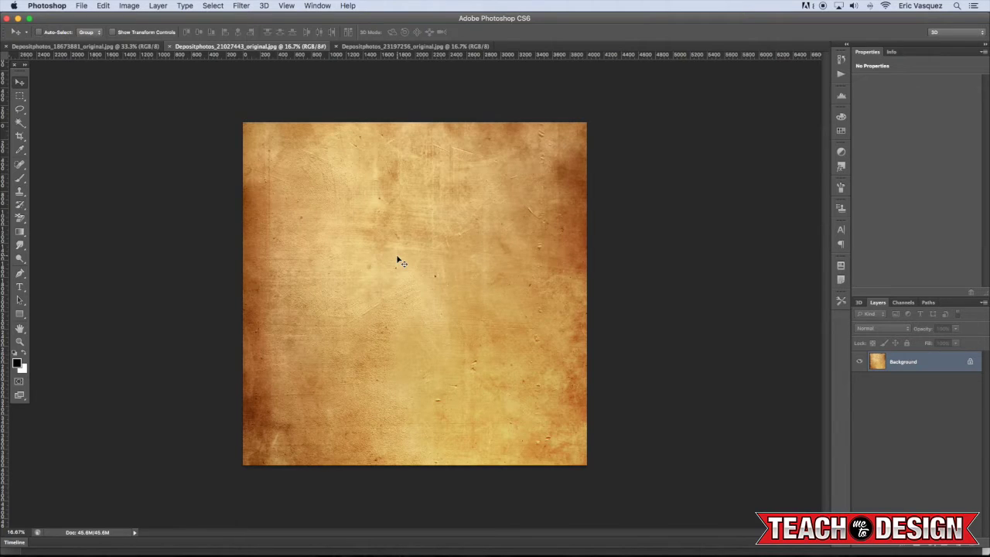
key(ctrl+j)
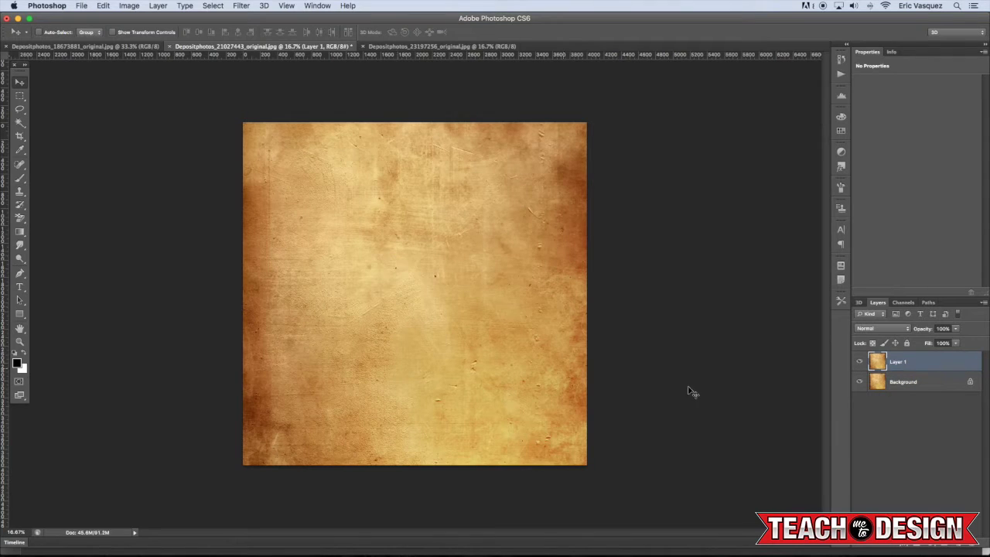
Add a Black & White adjustment layer, then a Levels adjustment layer over Layer 1.
click(932, 546)
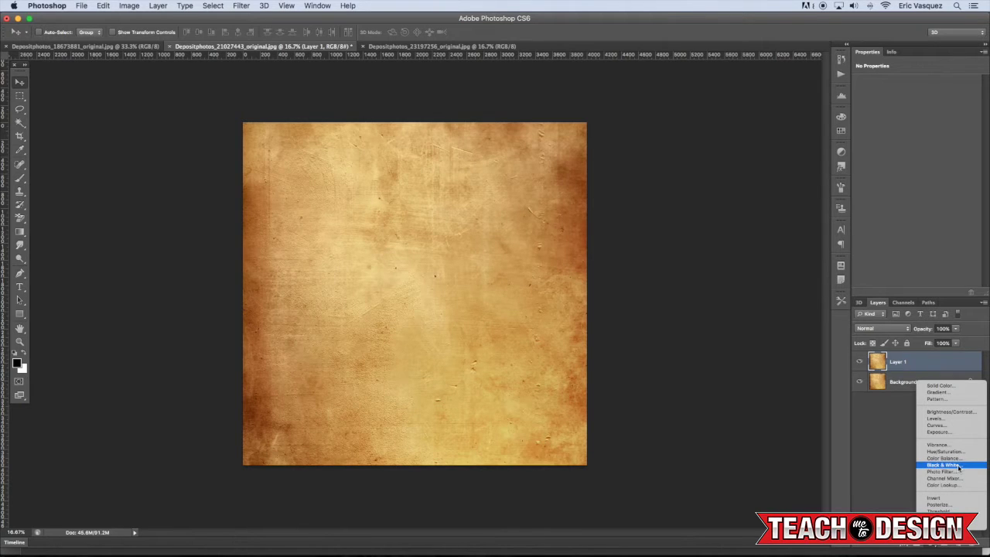
click(884, 436)
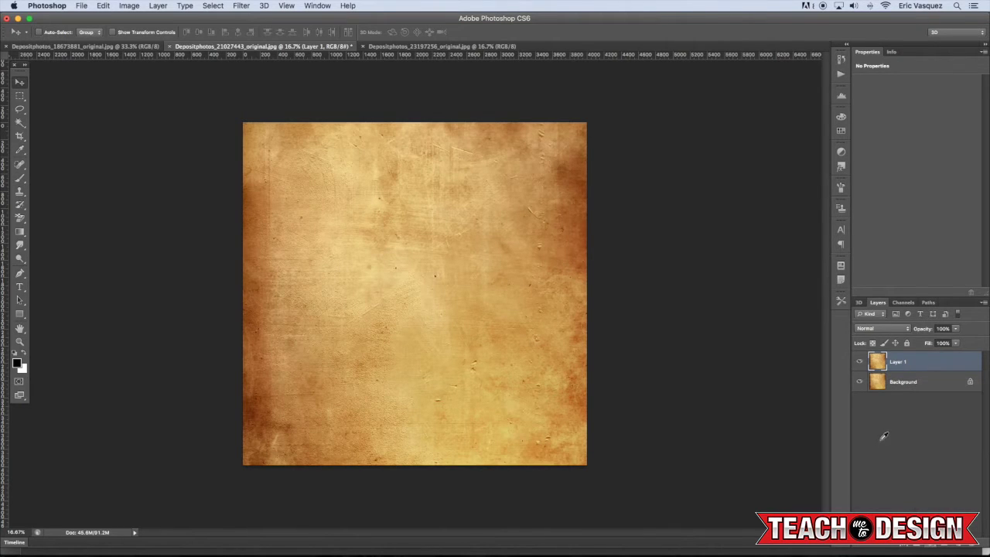
click(919, 382)
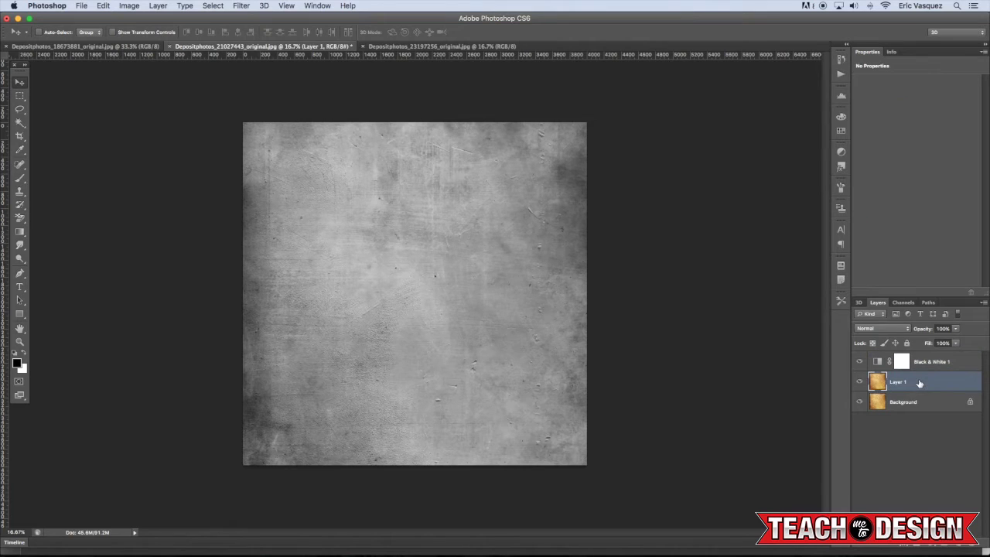
click(930, 547)
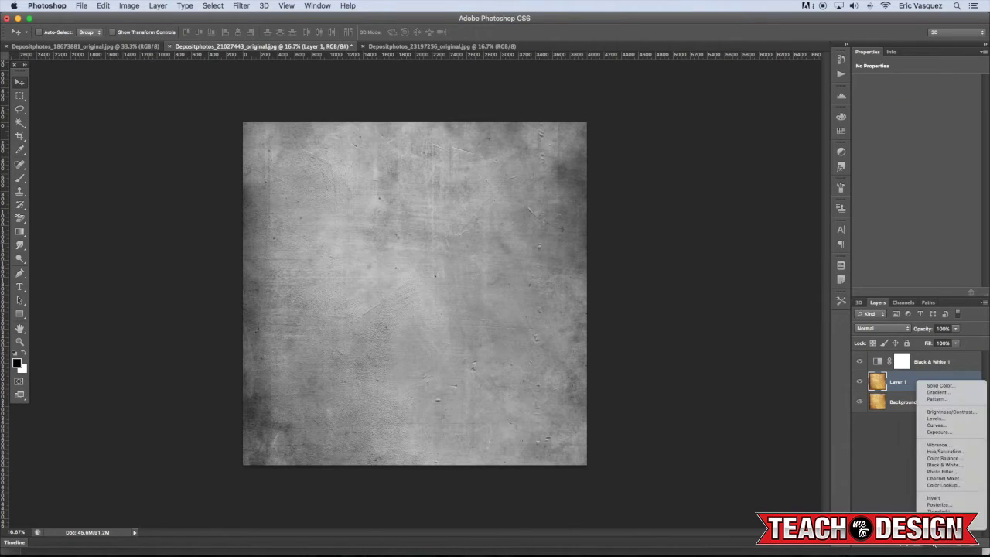
click(932, 419)
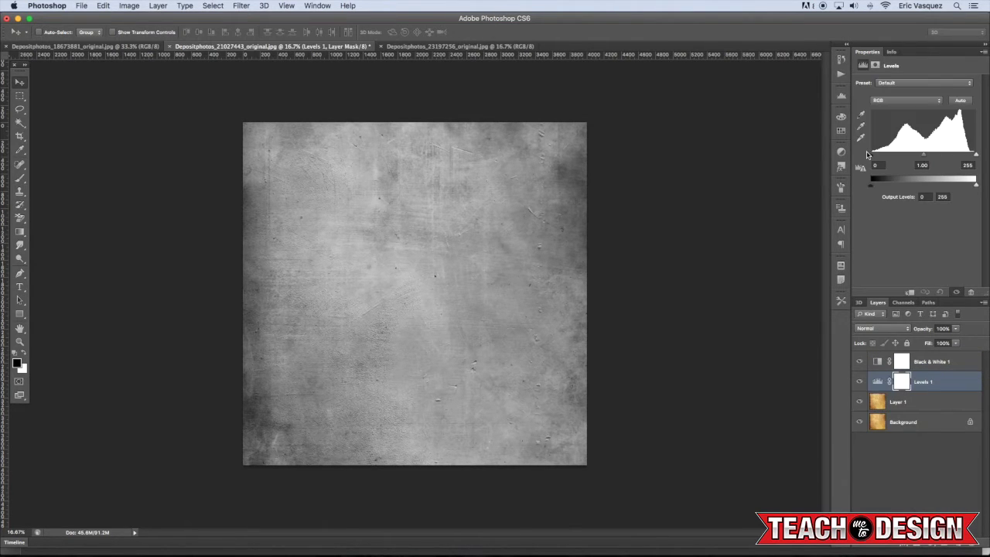
Set Levels 1 inputs to 147 and 206, stack it above Black & White 1, and select both.
drag(872, 158, 956, 157)
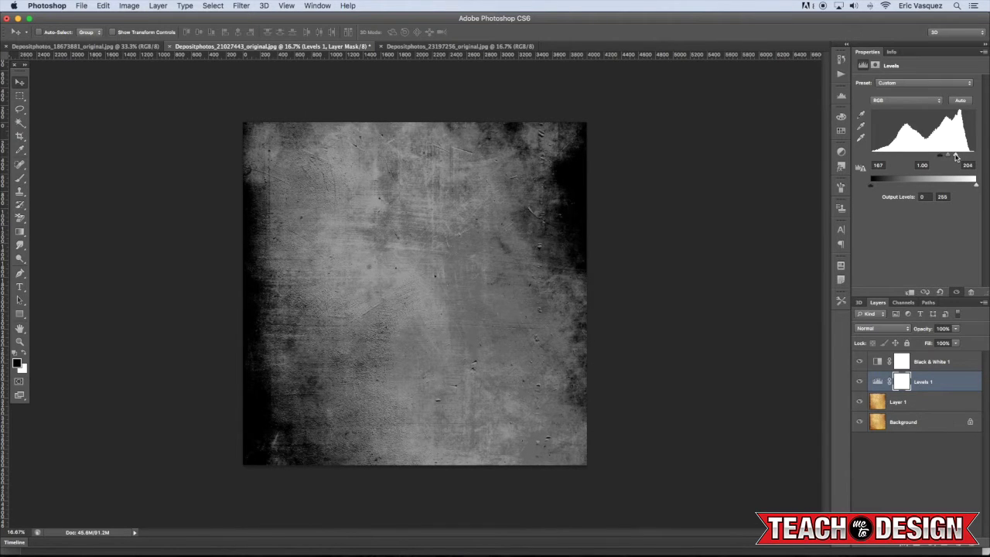
key(super+bracketright)
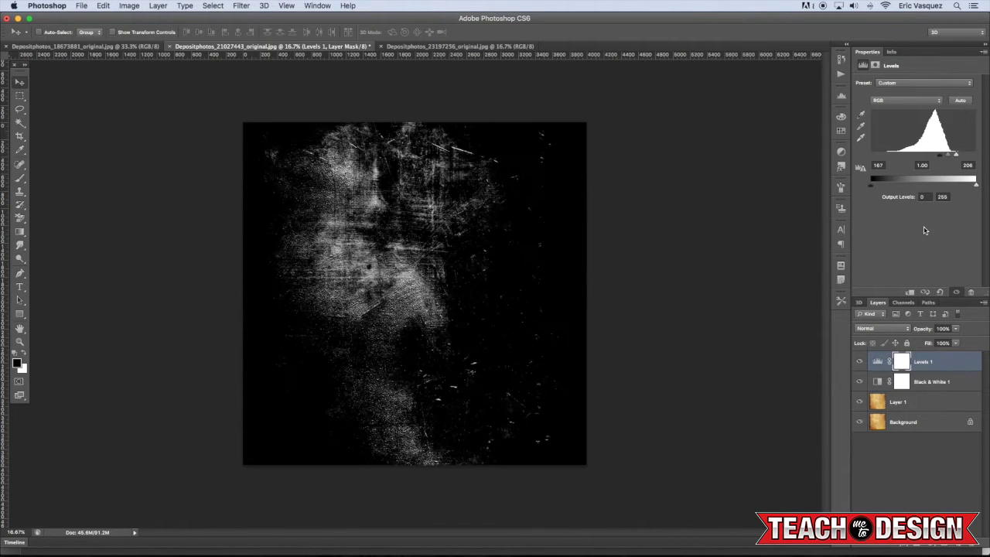
key(super+bracketleft)
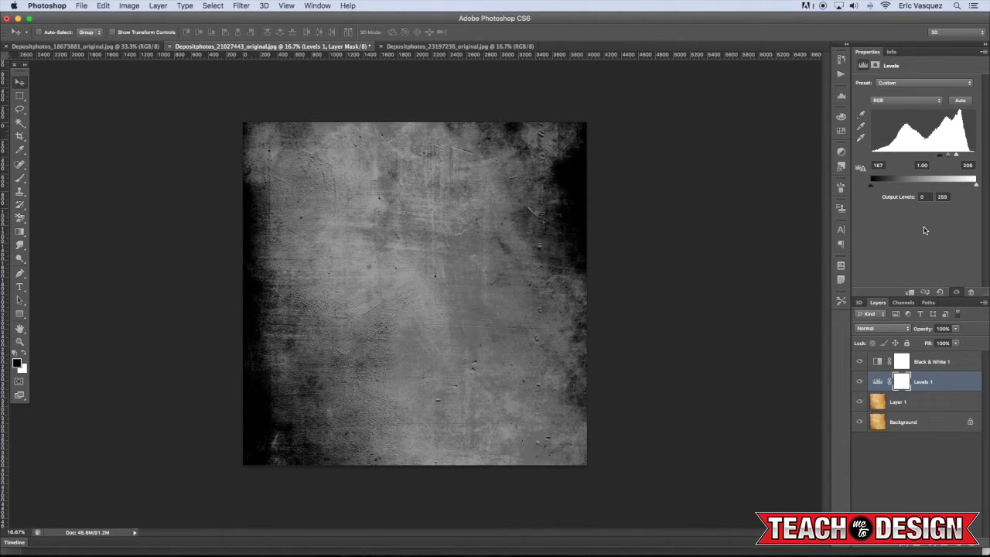
key(super+bracketright)
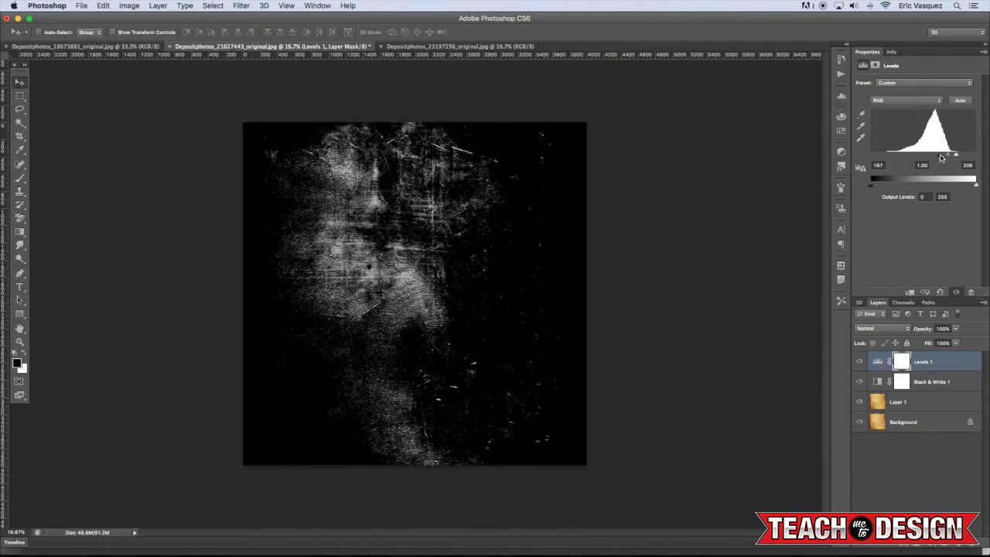
drag(939, 155, 925, 160)
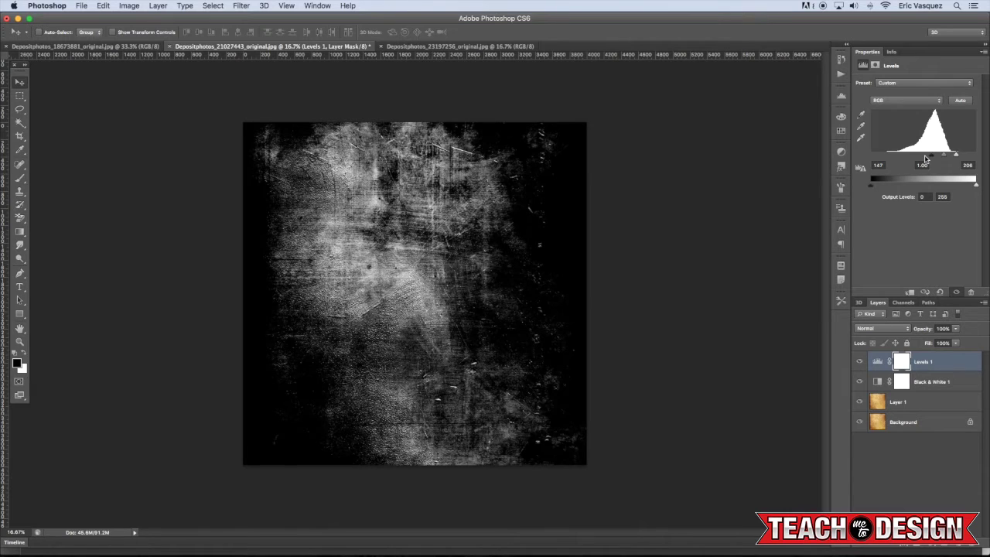
key(super+bracketleft)
key(super+bracketleft)
key(super+bracketright)
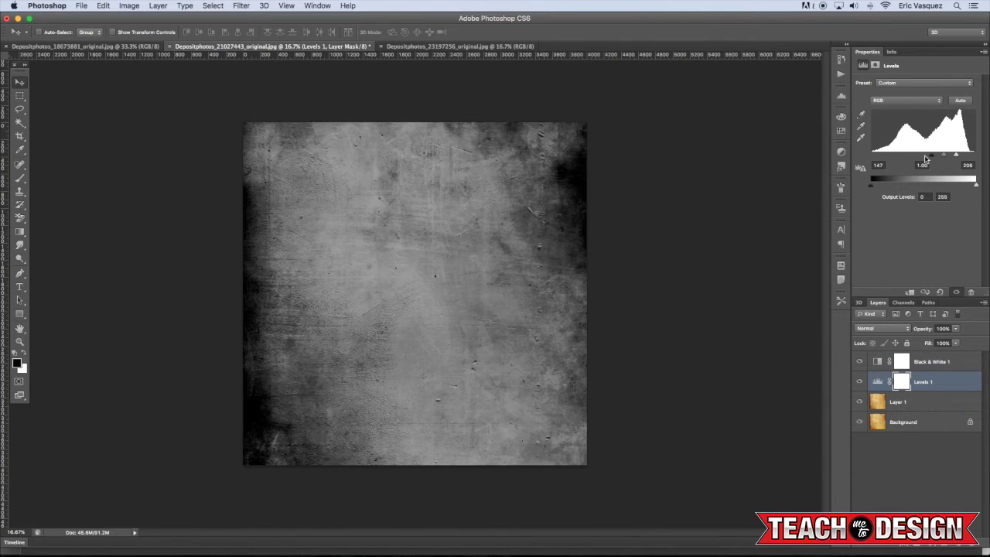
key(super+bracketright)
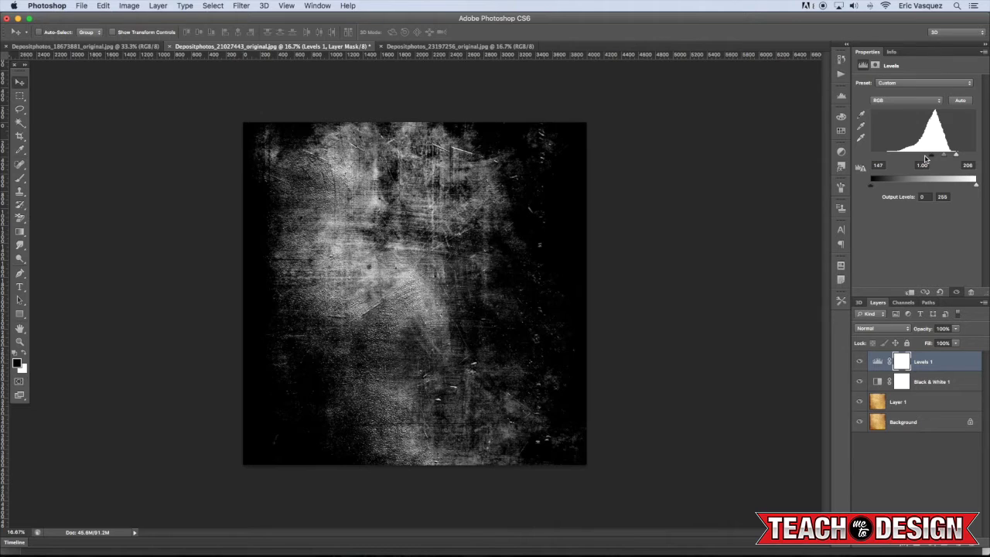
key(super+bracketleft)
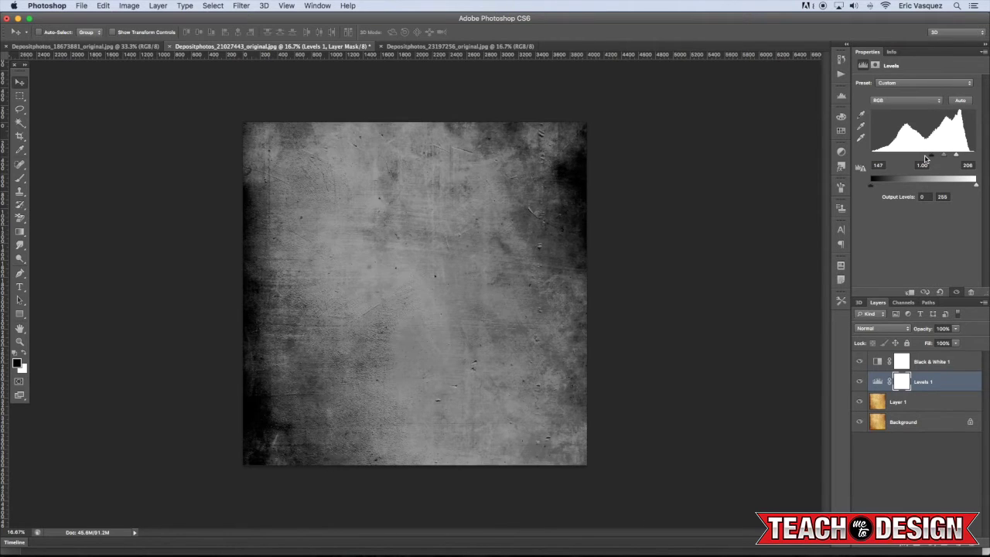
key(super+bracketleft)
key(super+bracketright)
key(super+bracketright)
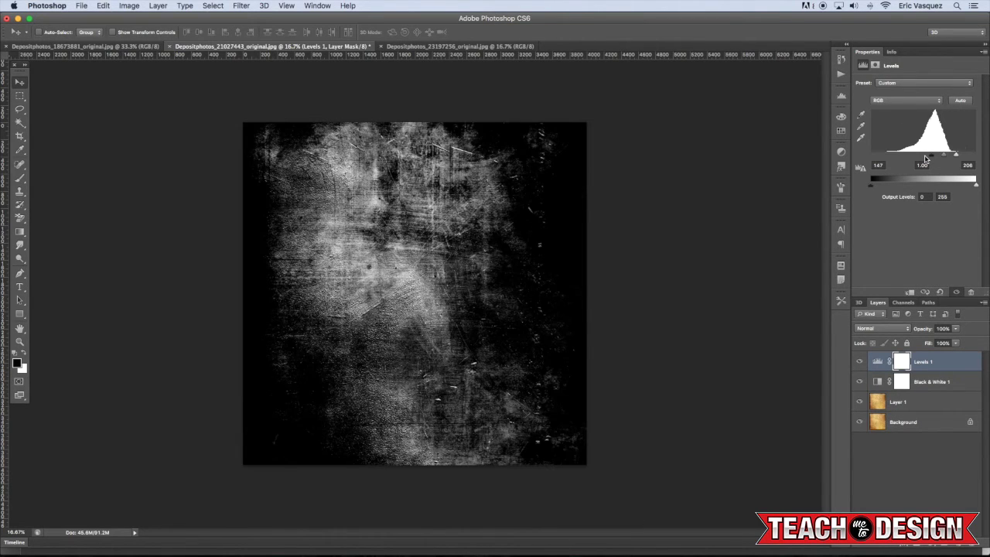
shift+click(937, 382)
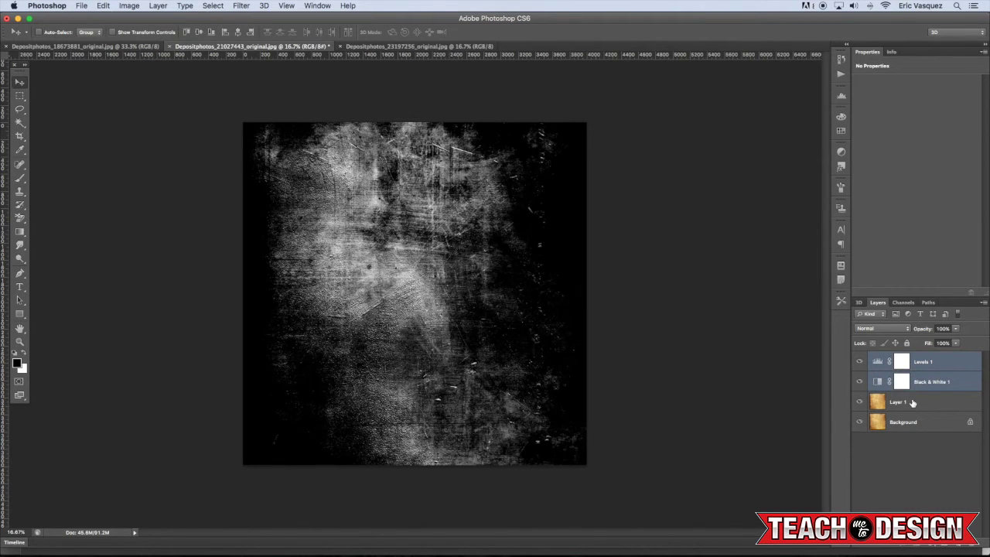
Group Layer 1 with its Black & White and Levels adjustments into Group 1, then merge it.
shift+click(912, 402)
key(super+g)
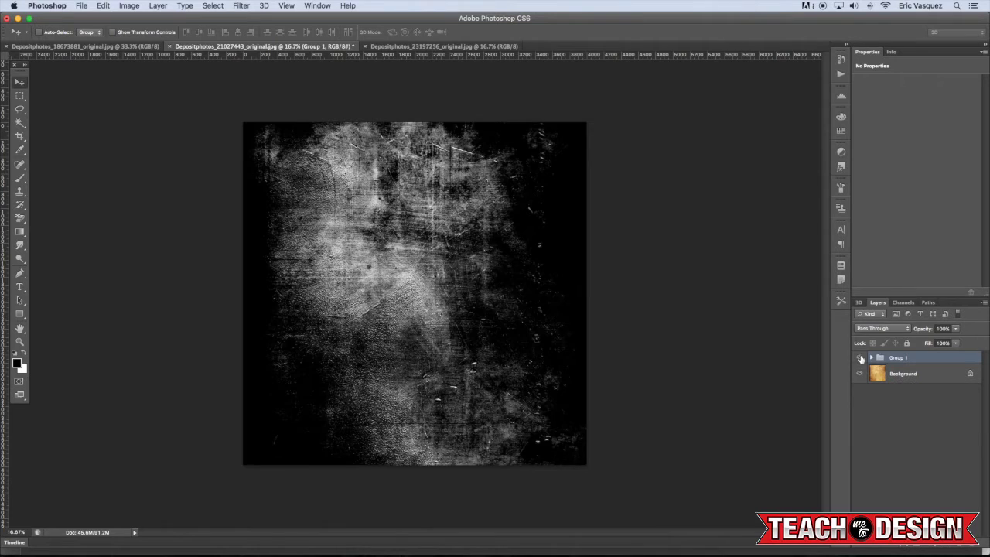
click(860, 358)
click(860, 358)
click(860, 358)
click(860, 358)
key(super+e)
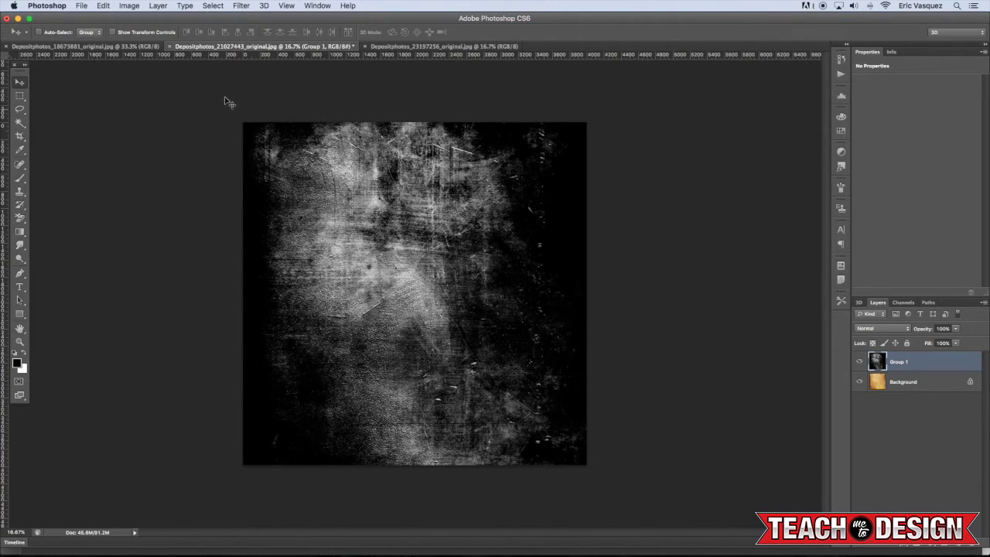
Drag the merged Group 1 texture into the mountain photo and scale it to about 95% to cover the canvas.
drag(211, 46, 538, 163)
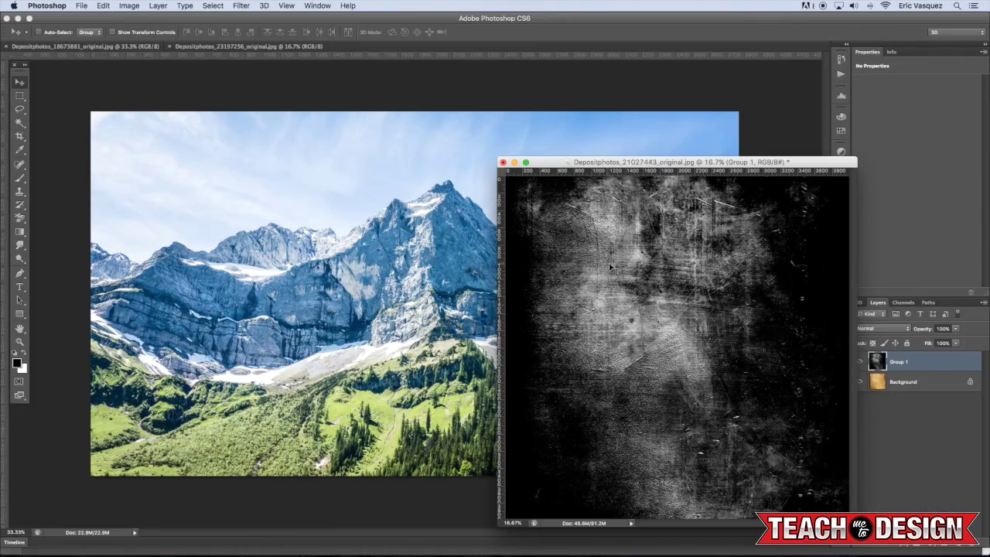
drag(614, 269, 340, 261)
drag(426, 246, 364, 251)
key(super+minus)
key(super+minus)
key(super+minus)
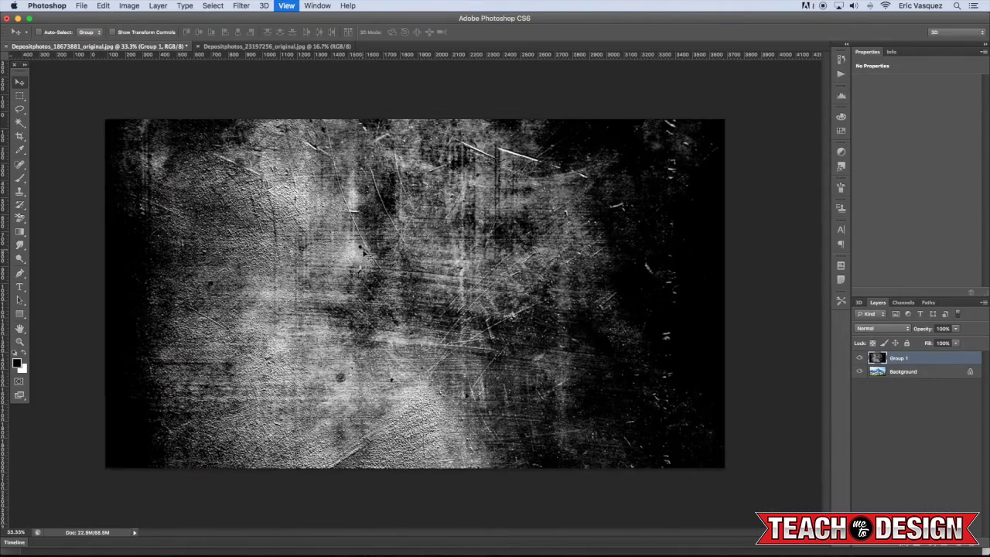
key(super+t)
drag(410, 253, 414, 261)
drag(554, 486, 540, 471)
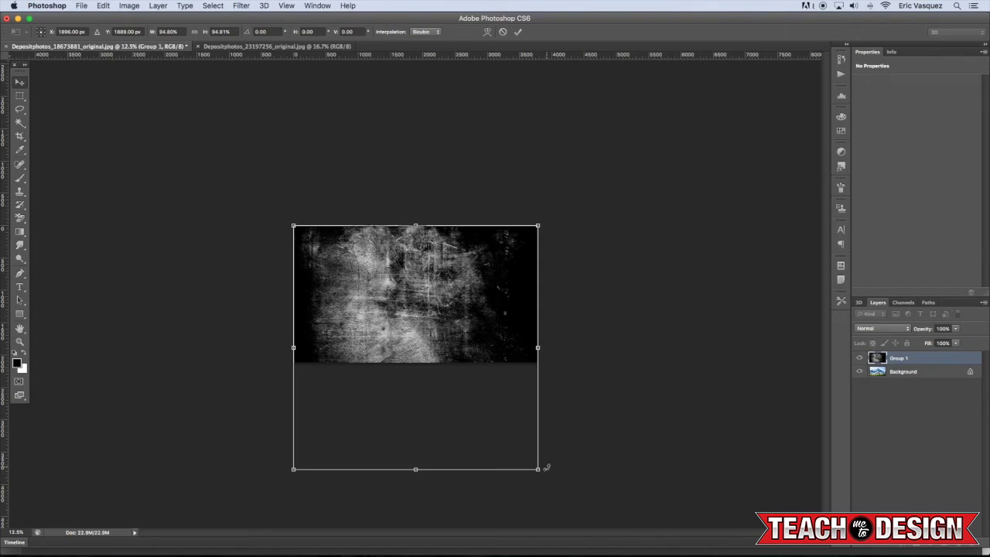
key(Return)
key(super+plus)
key(super+plus)
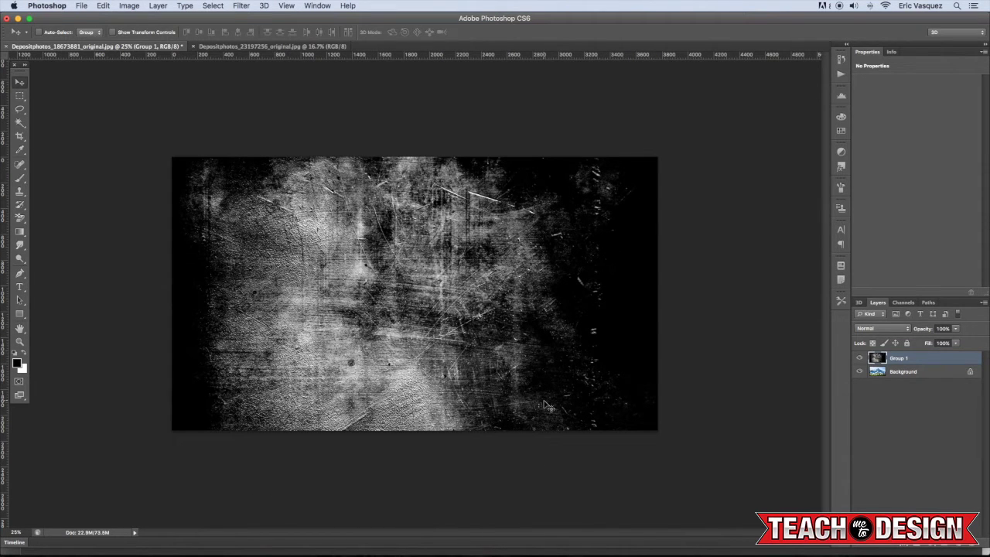
Cycle Group 1 through the blend modes from Darken to Hue and back to Normal.
key(shift+plus)
key(shift+plus)
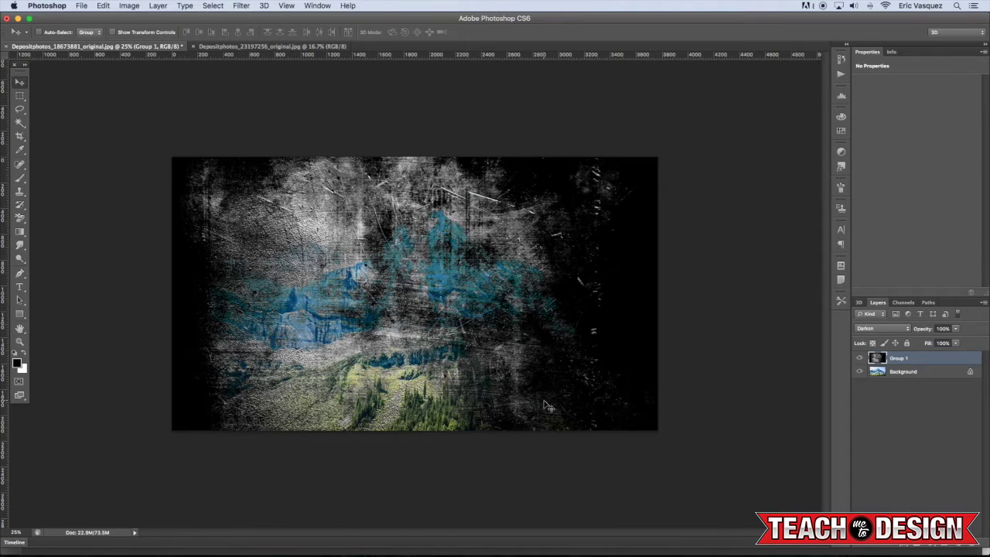
key(shift+plus)
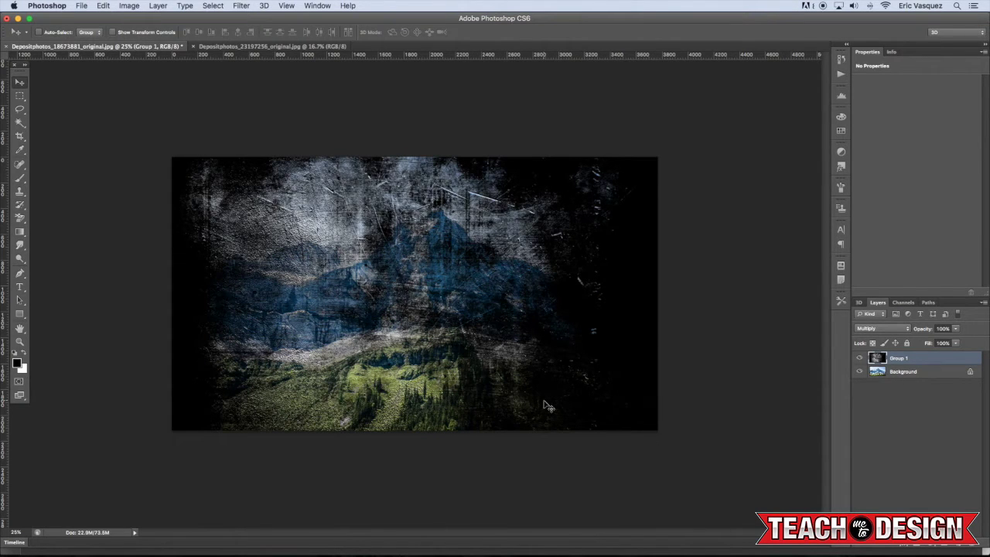
key(shift+plus)
key(shift+plus)
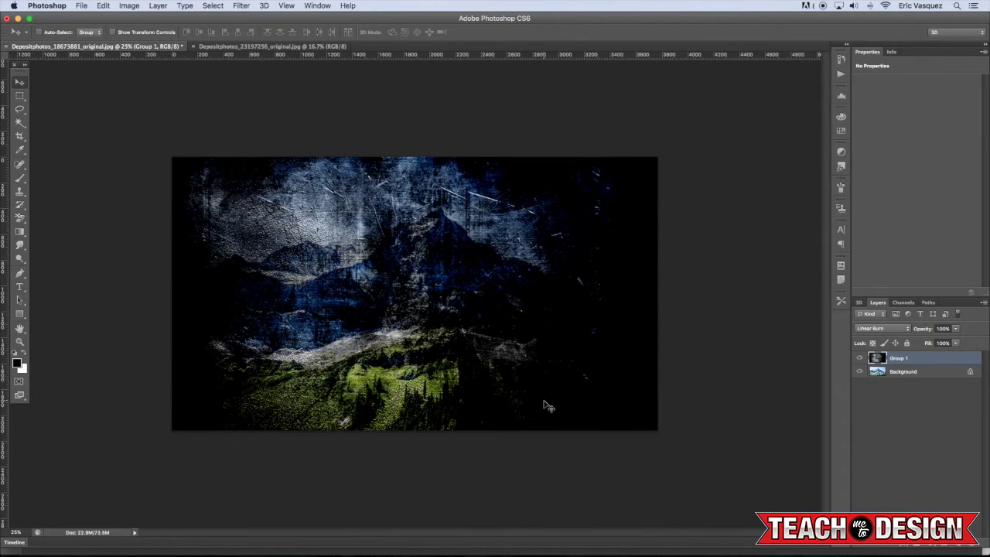
key(shift+plus)
key(shift+plus)
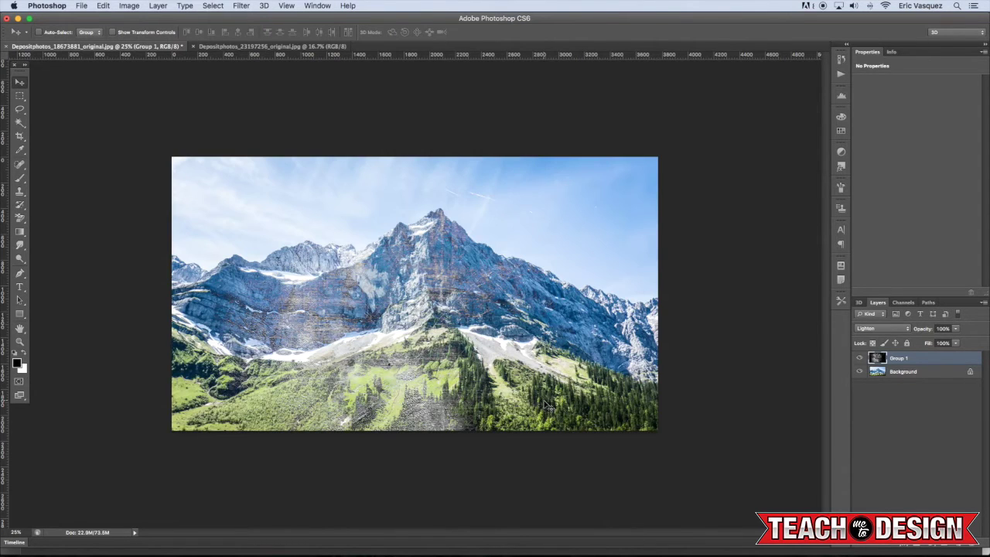
key(shift+plus)
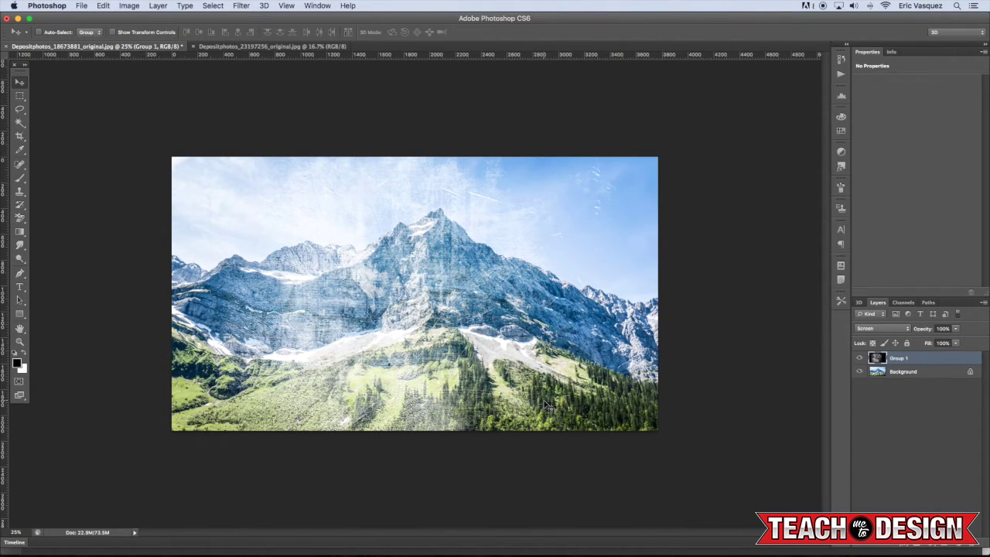
key(shift+plus)
key(shift+plus)
key(shift+plus)
key(shift+plus)
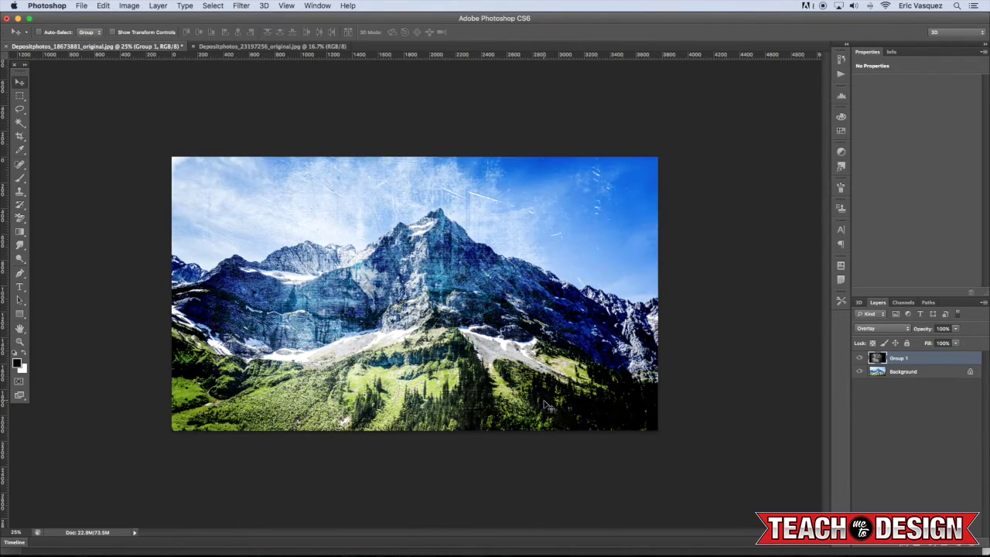
key(shift+plus)
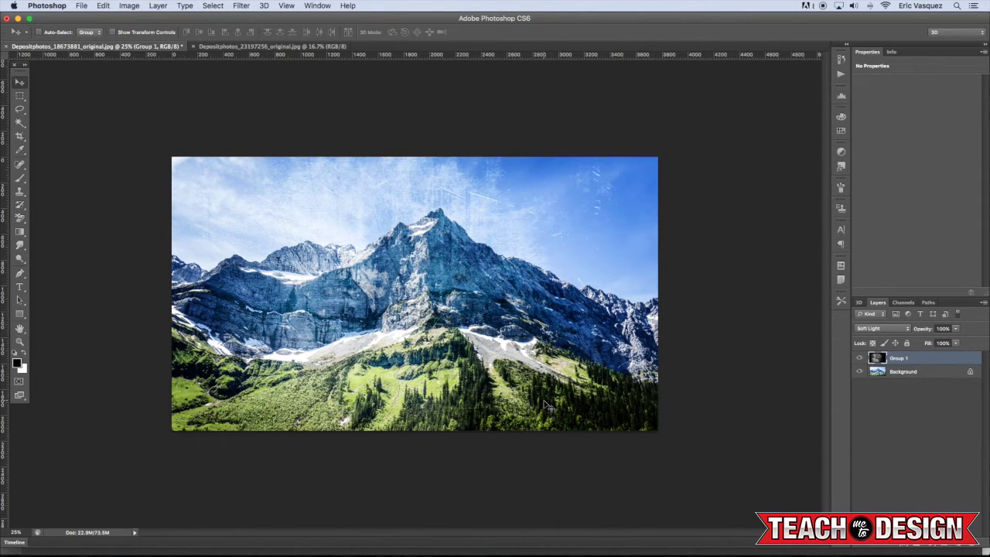
key(shift+plus)
key(shift+plus)
key(shift+plus)
key(shift+plus)
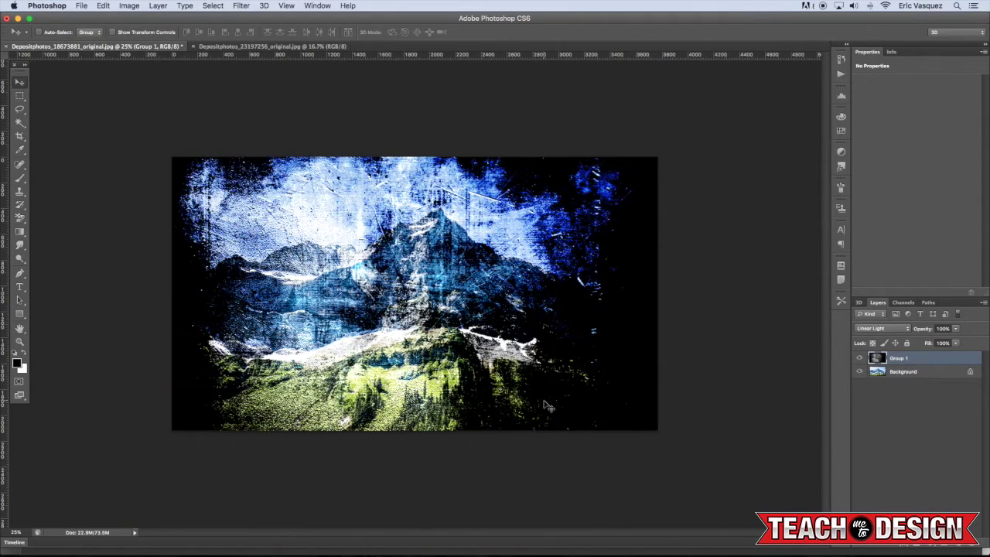
key(shift+plus)
key(shift+plus)
key(shift+plus)
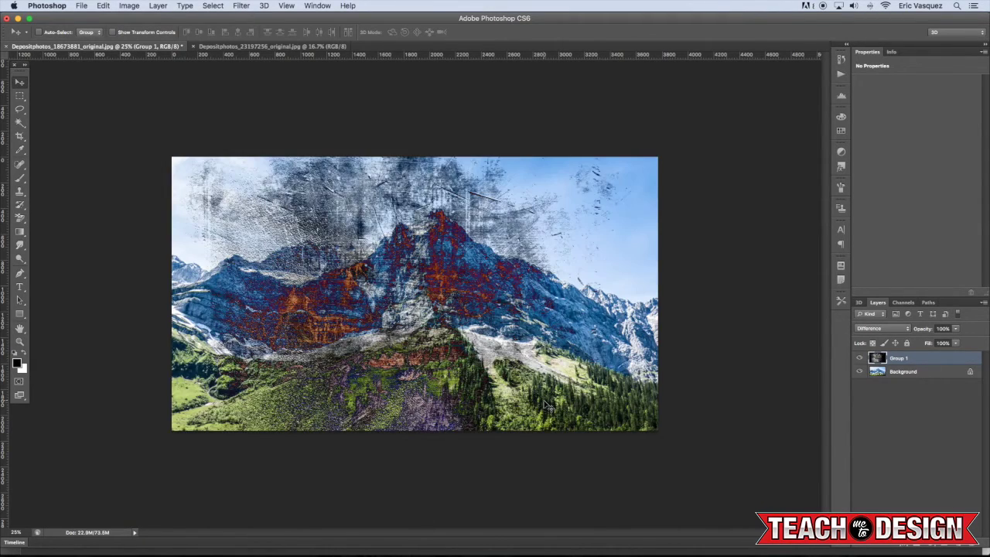
key(shift+plus)
key(shift+plus)
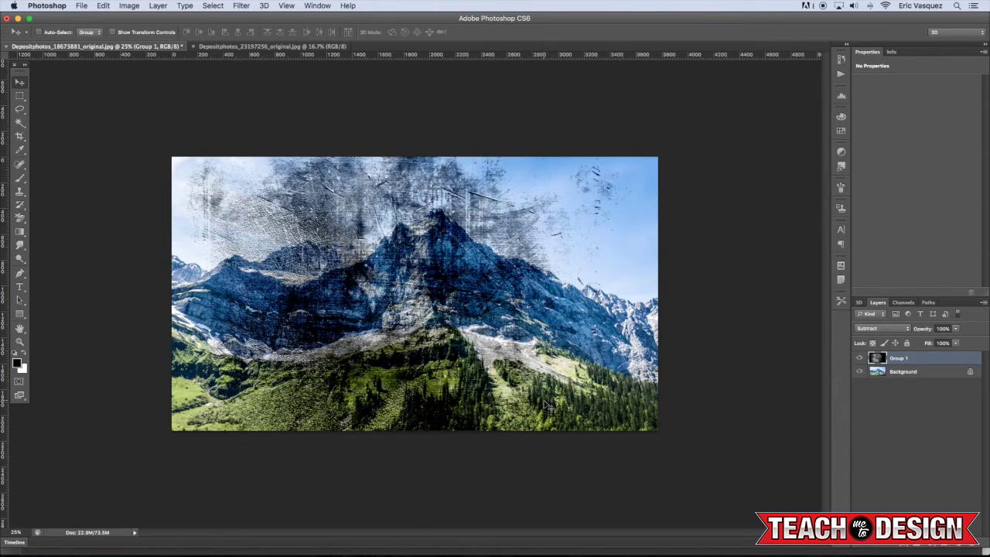
key(shift+plus)
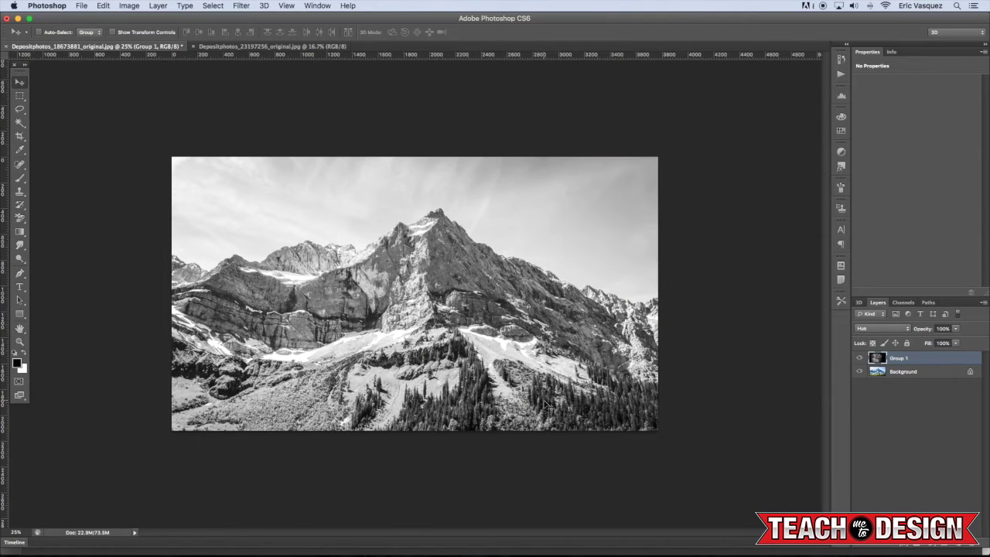
key(shift+plus)
key(shift+plus)
key(shift+plus)
key(shift+plus)
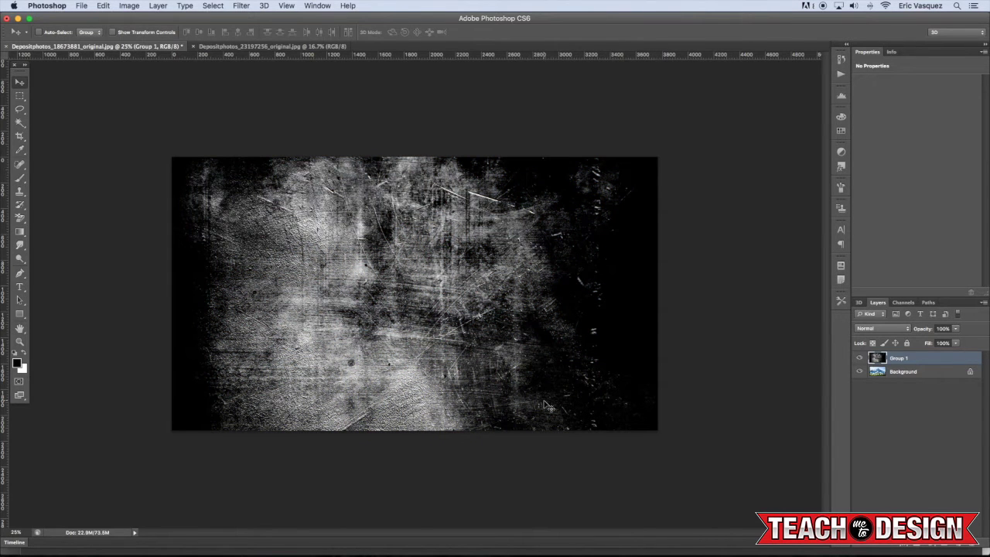
Set Group 1 to Soft Light blending and duplicate the layer.
click(882, 329)
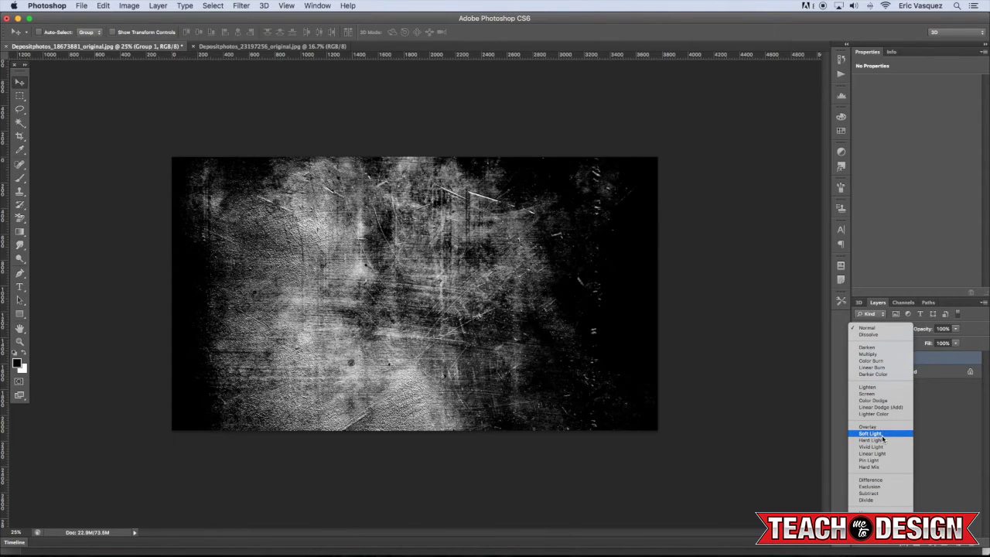
click(869, 434)
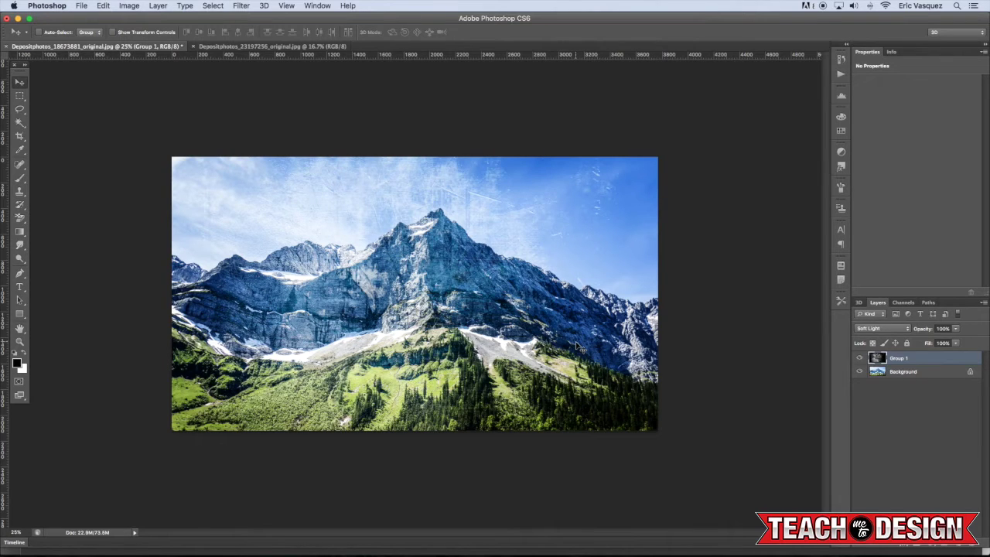
key(ctrl+j)
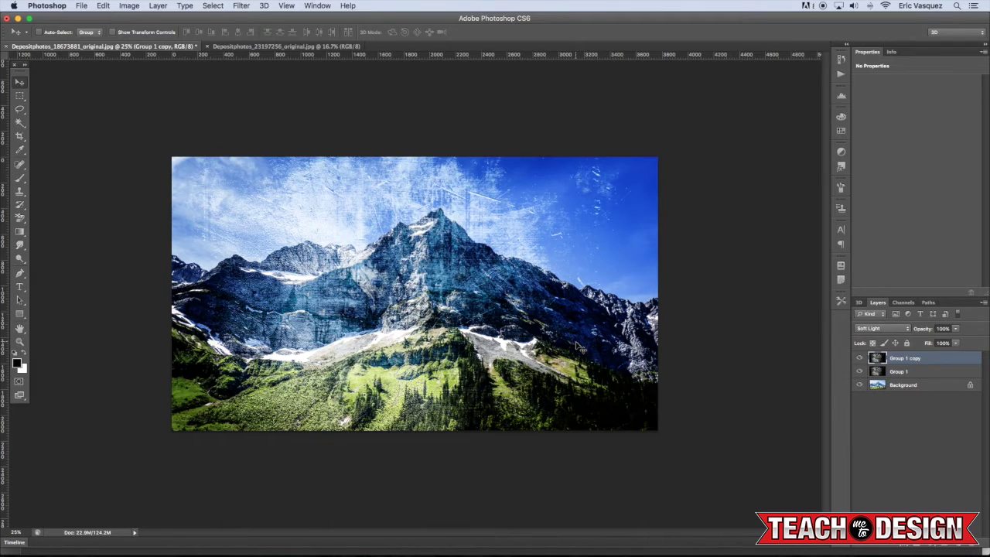
Reset Group 1 copy to Normal blending and invert it.
click(891, 329)
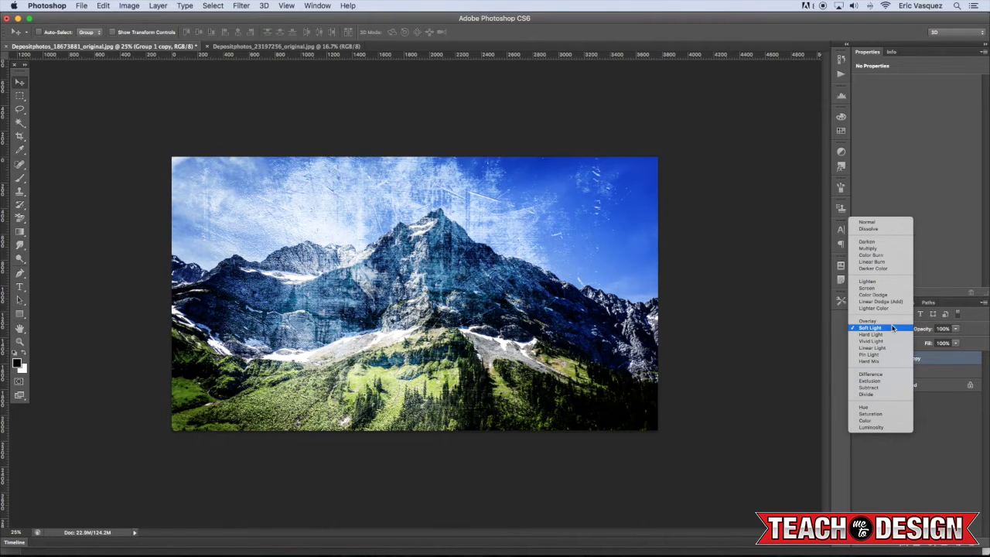
click(884, 224)
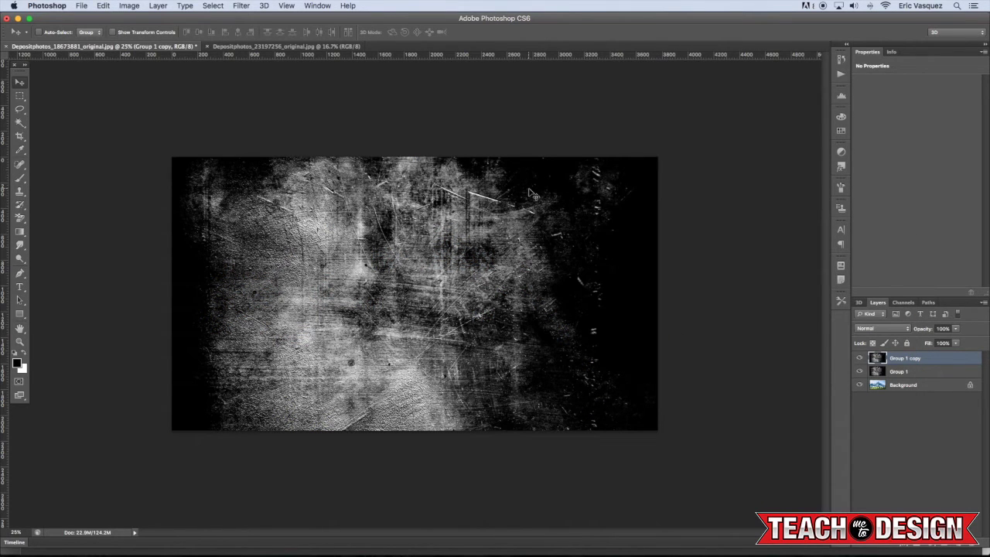
key(ctrl+i)
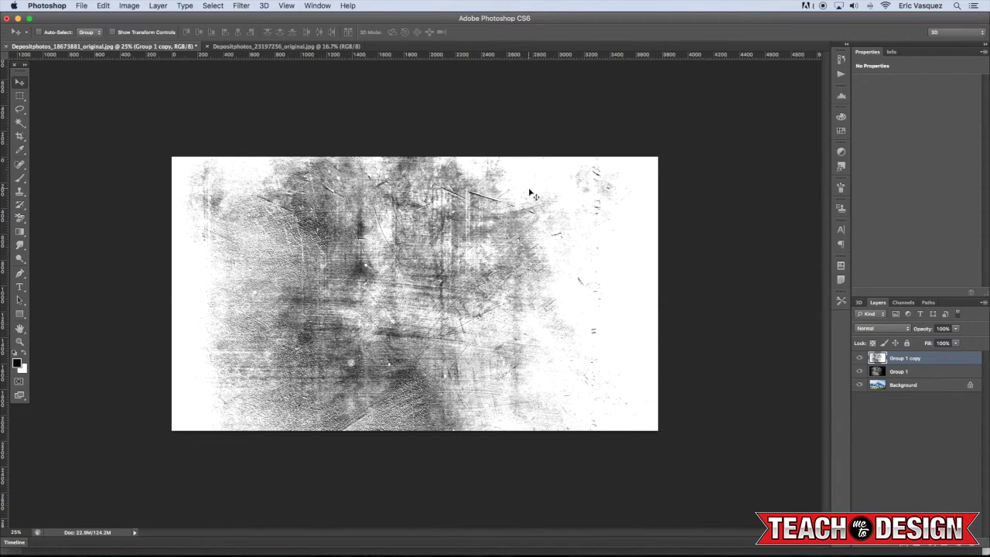
Set Group 1 copy's blend mode to Screen and toggle its visibility to compare.
key(shift+plus)
key(shift+plus)
key(shift+plus)
key(shift+plus)
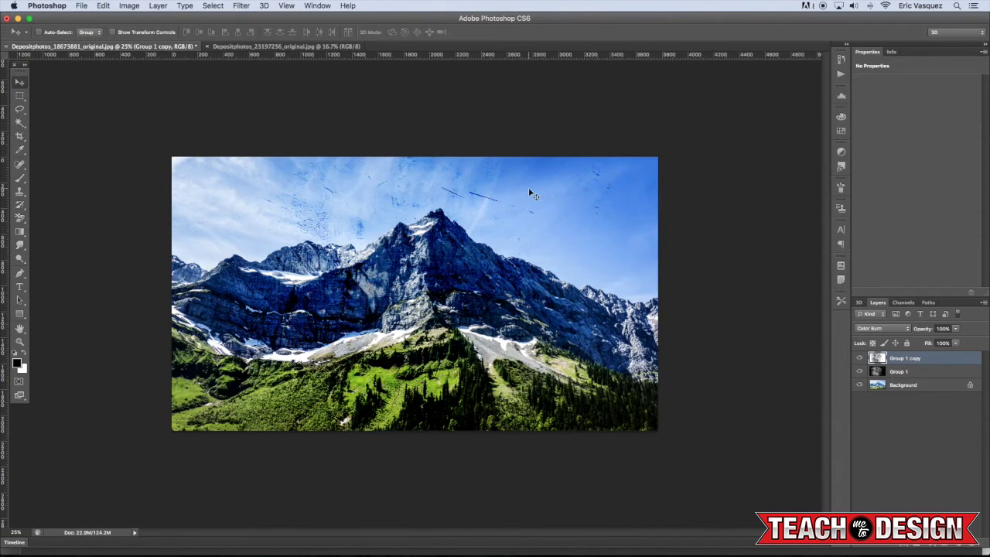
key(shift+plus)
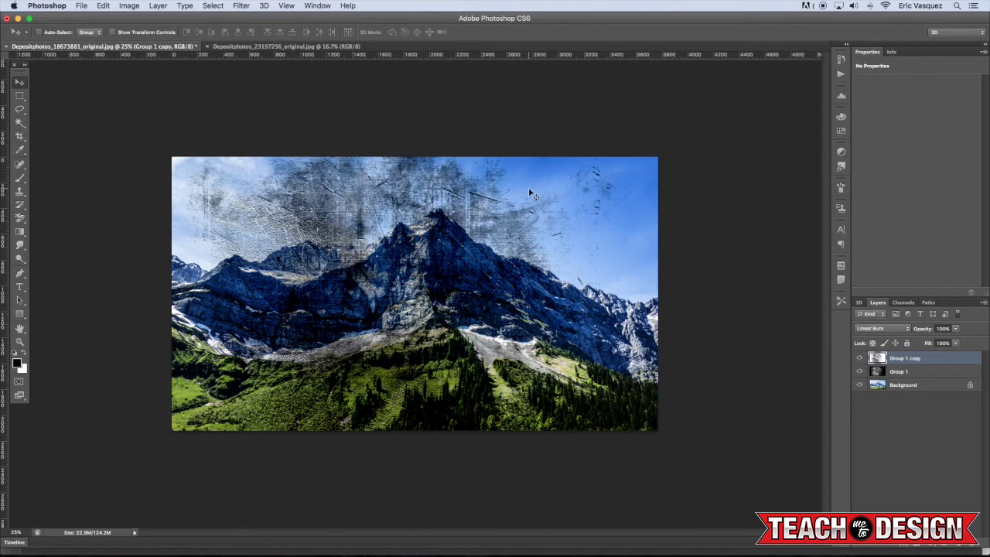
key(shift+plus)
key(shift+plus)
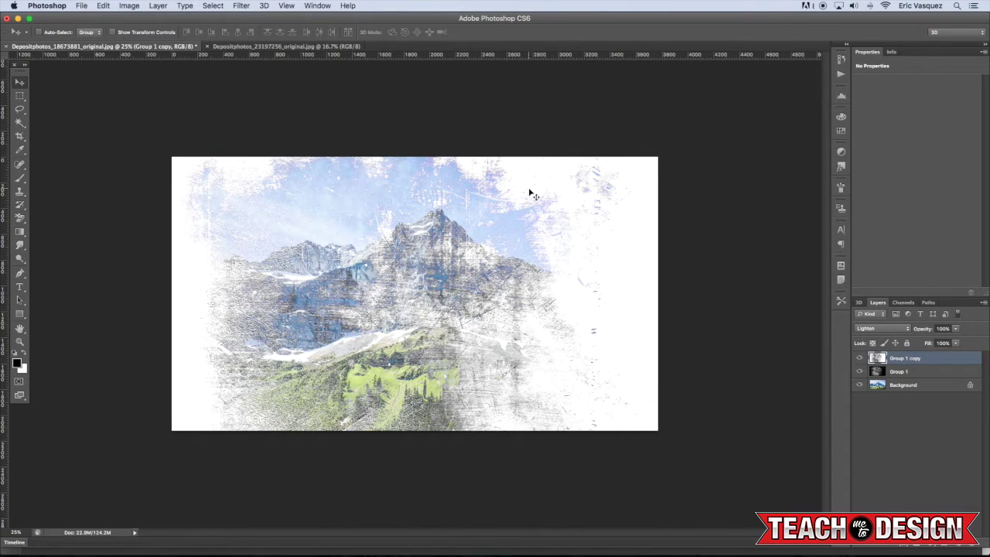
key(shift+plus)
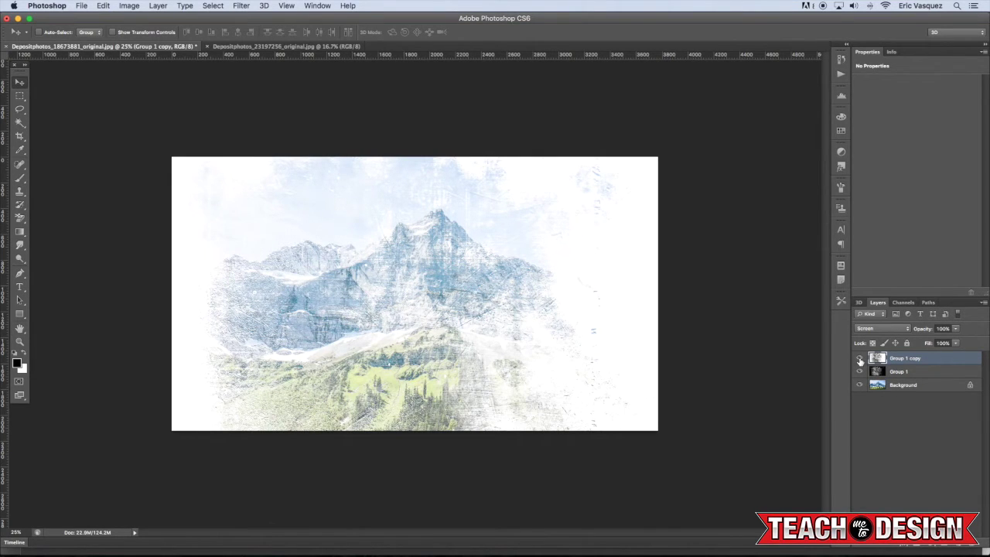
click(860, 361)
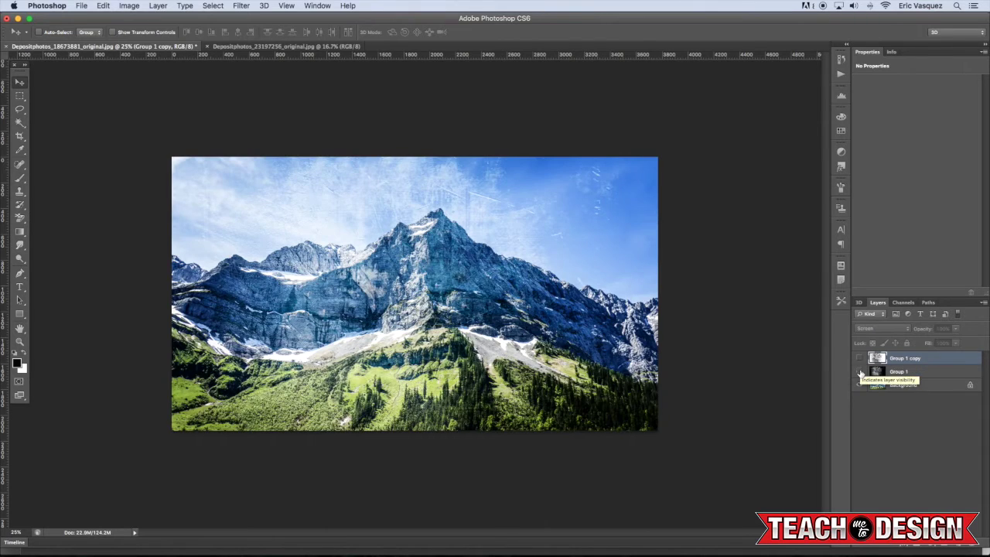
click(859, 359)
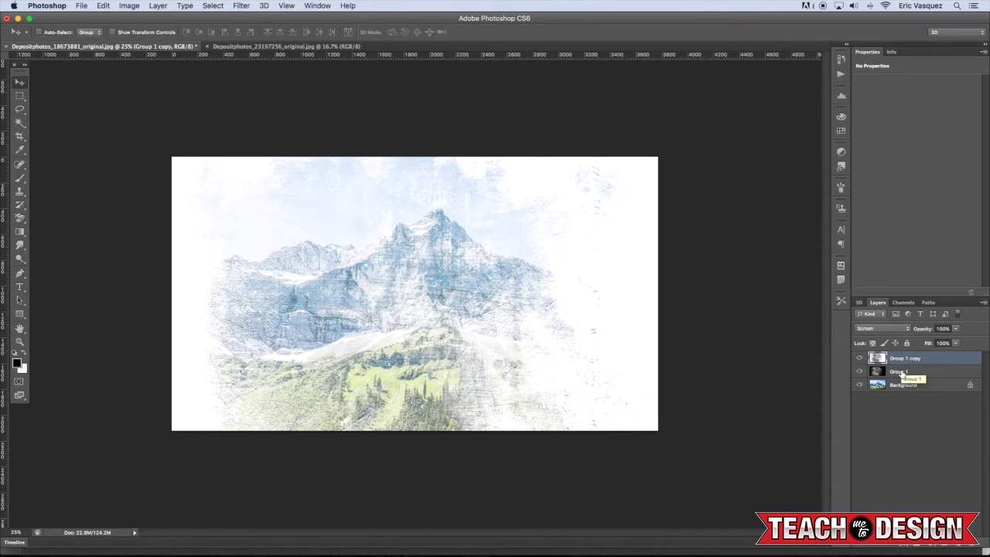
Try 50% opacity on Group 1 copy and restore it, then select and hide Group 1.
key(5)
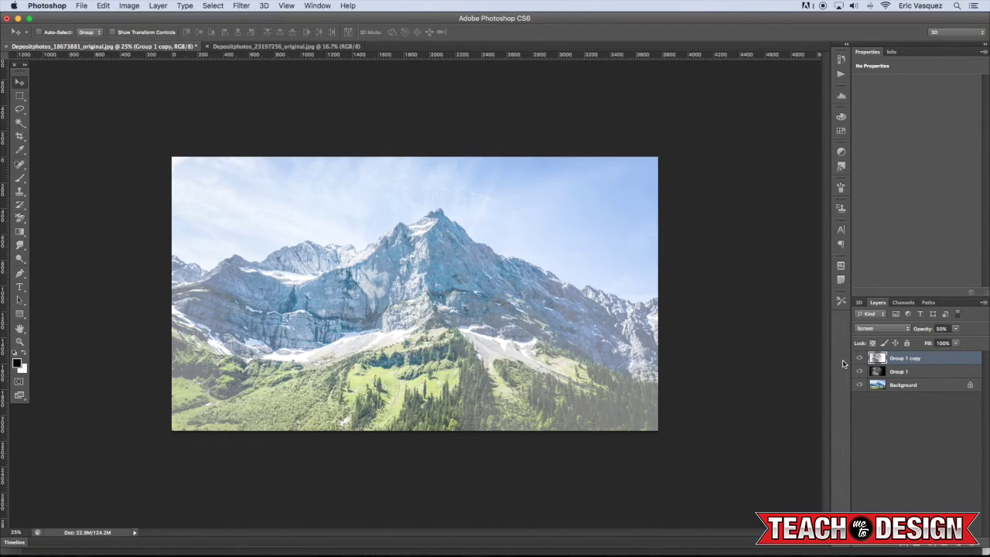
key(0)
click(919, 372)
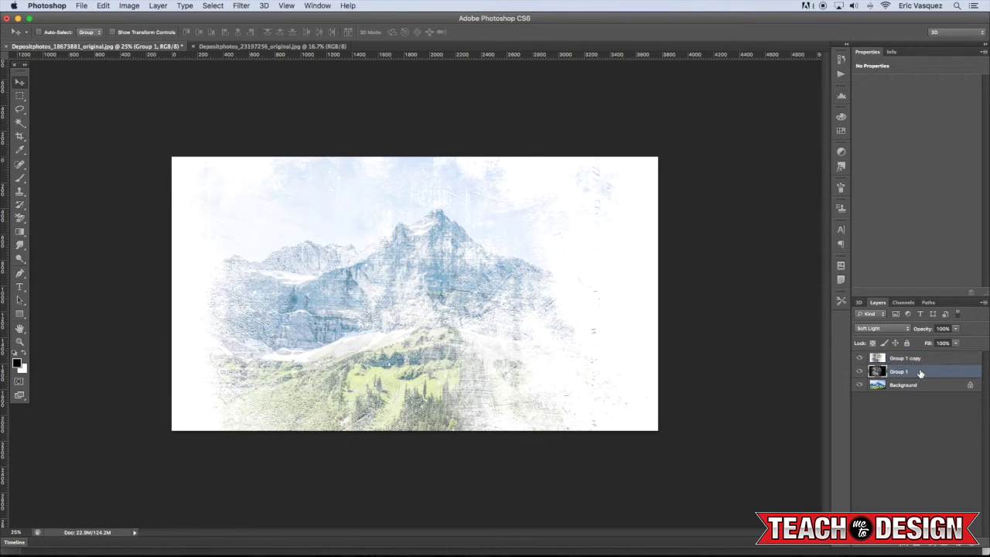
click(859, 372)
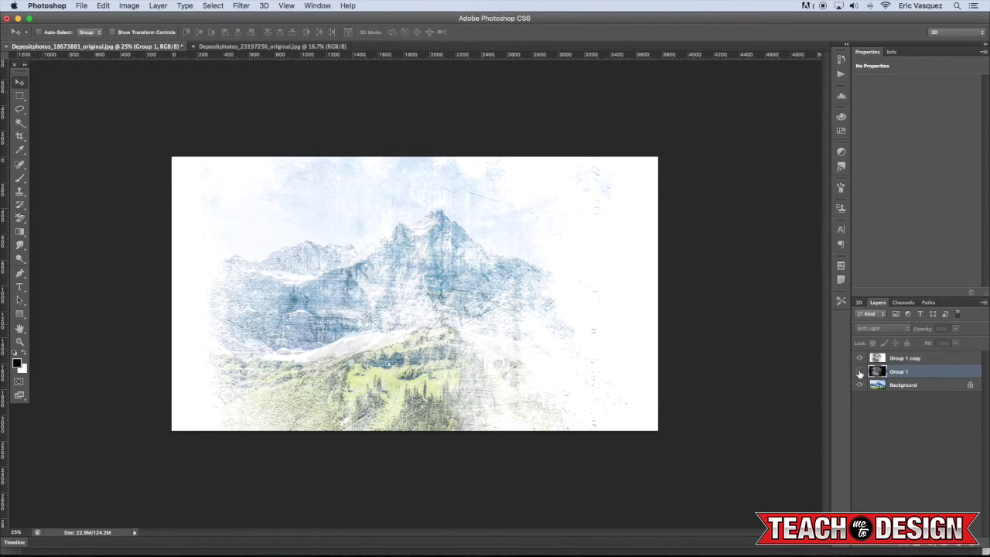
Duplicate Group 1 and undo it, then toggle Group 1 copy's visibility to compare.
key(super+j)
key(super+j)
key(super+j)
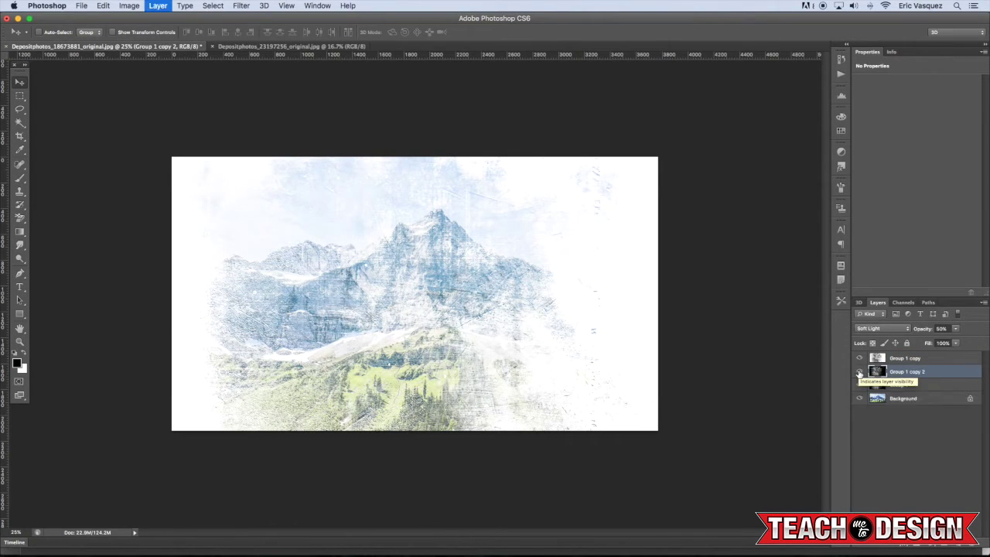
key(super+alt+z)
key(super+alt+z)
key(super+alt+z)
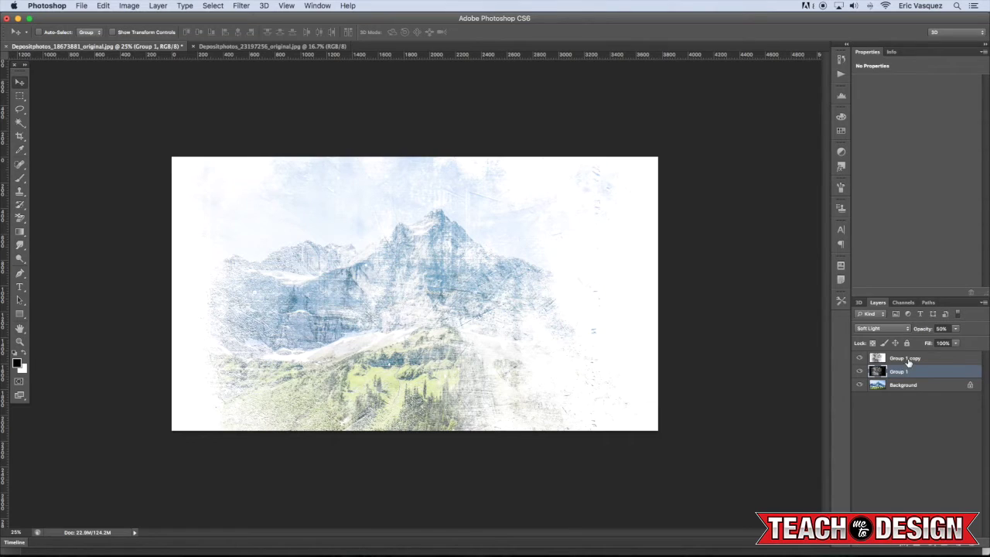
click(908, 361)
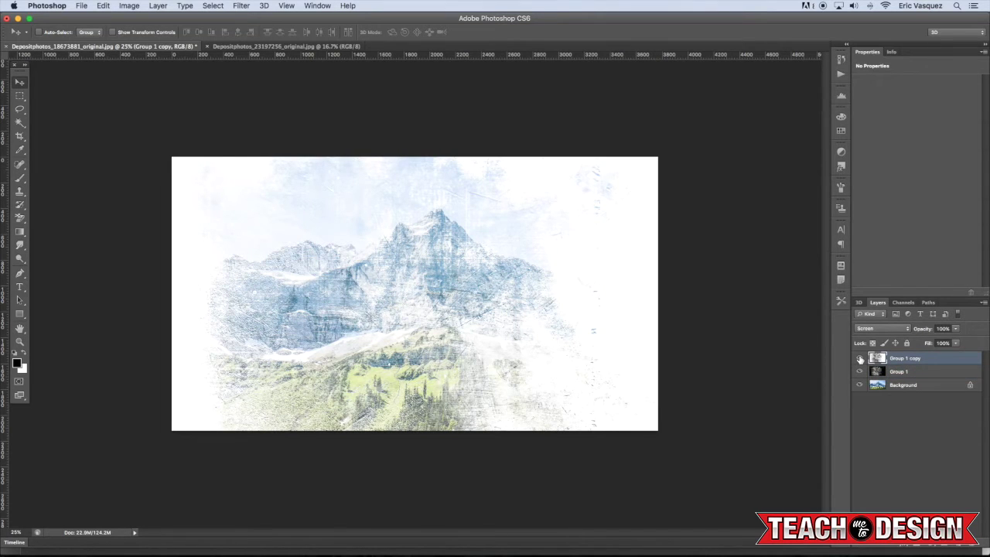
click(860, 359)
click(859, 358)
In the green scratched texture document, duplicate the Background and add a Black & White adjustment.
click(248, 47)
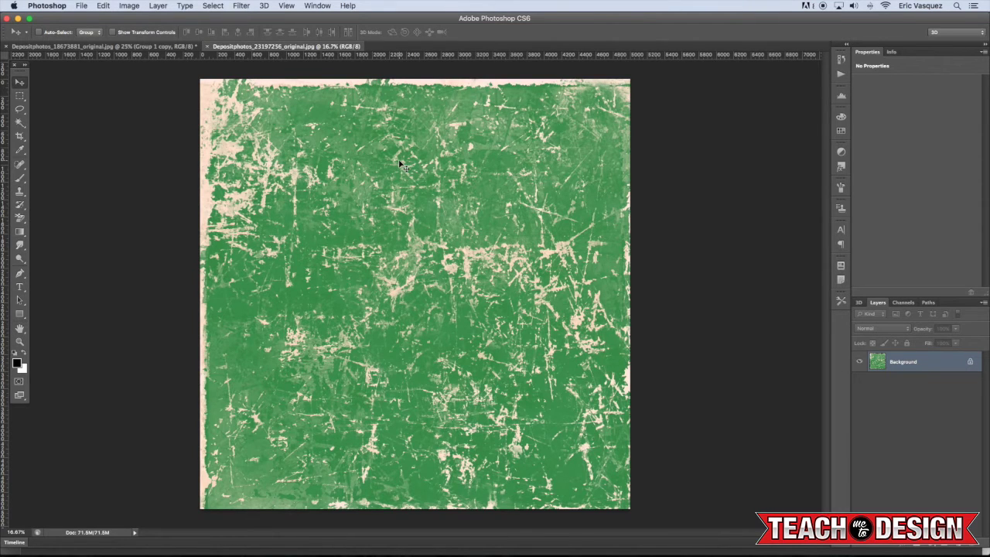
key(super+minus)
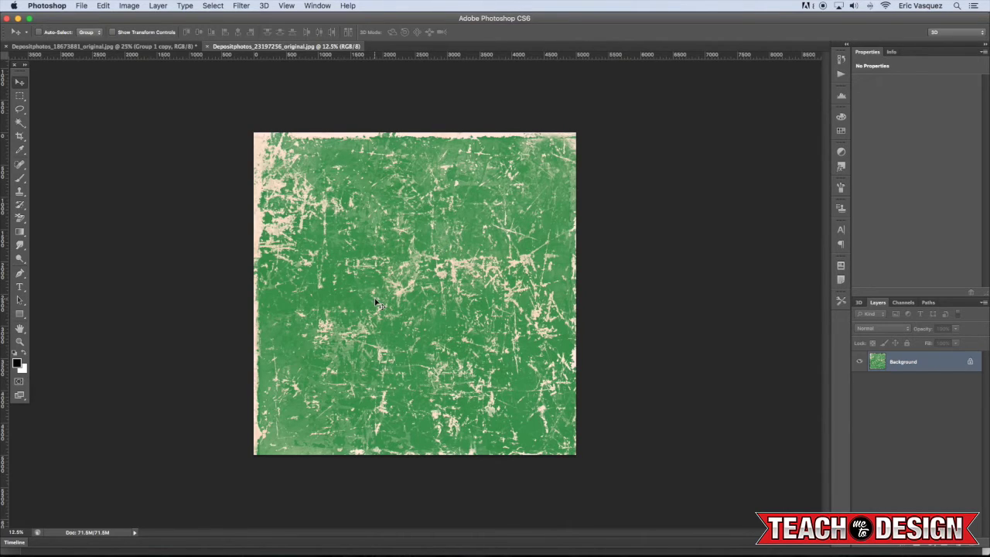
key(super+j)
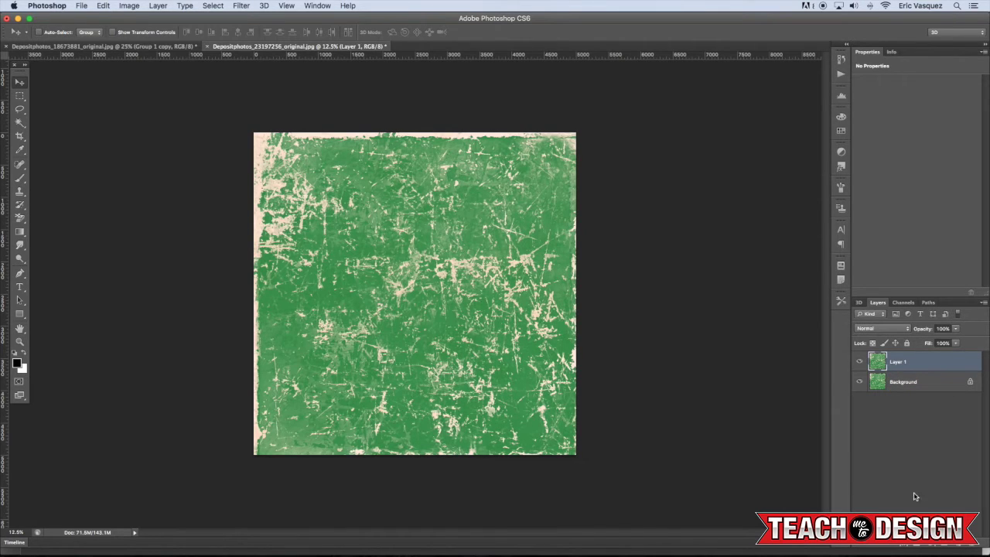
click(929, 546)
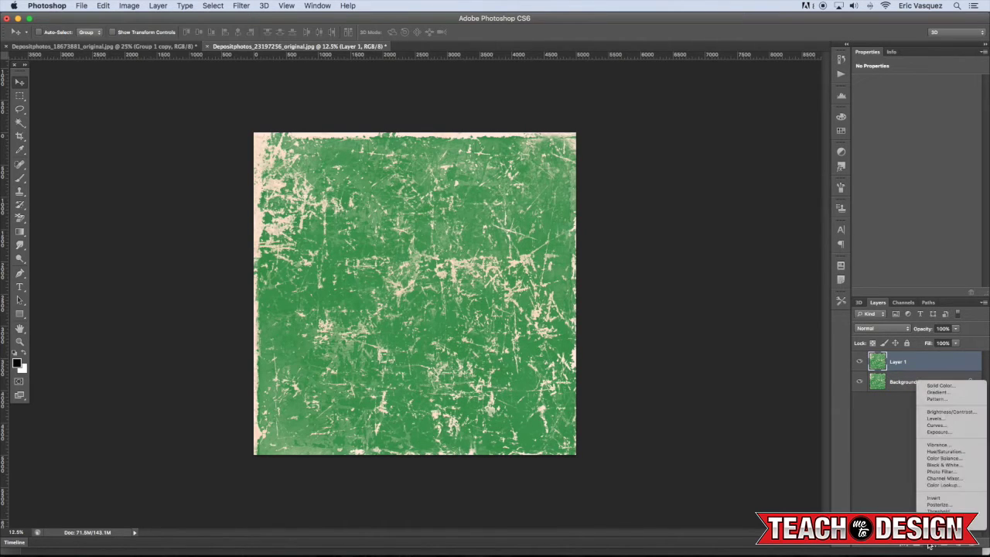
alt+click(944, 465)
click(574, 220)
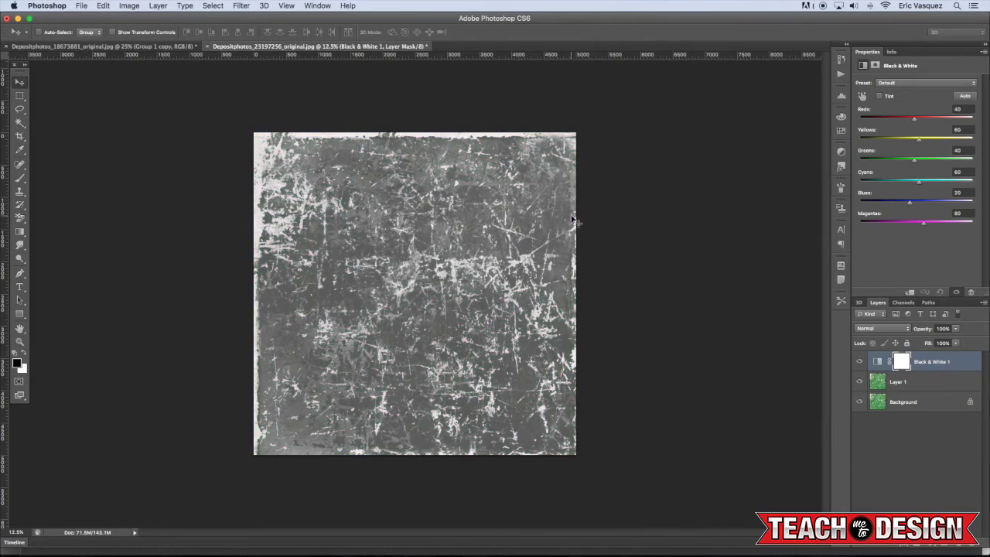
Add Levels above Black & White 1 with inputs 81 and 233, and select it with Layer 1.
click(929, 546)
click(940, 420)
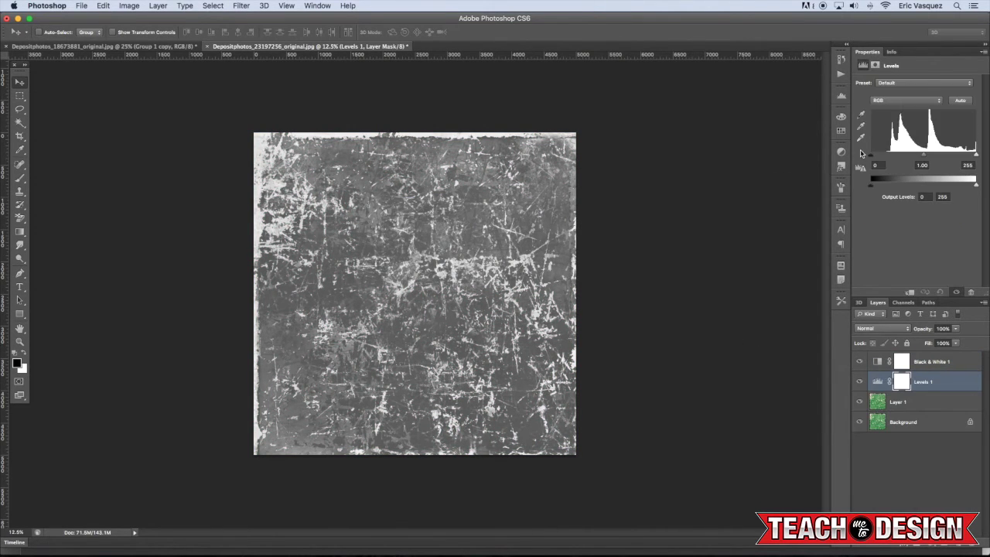
key(super+bracketright)
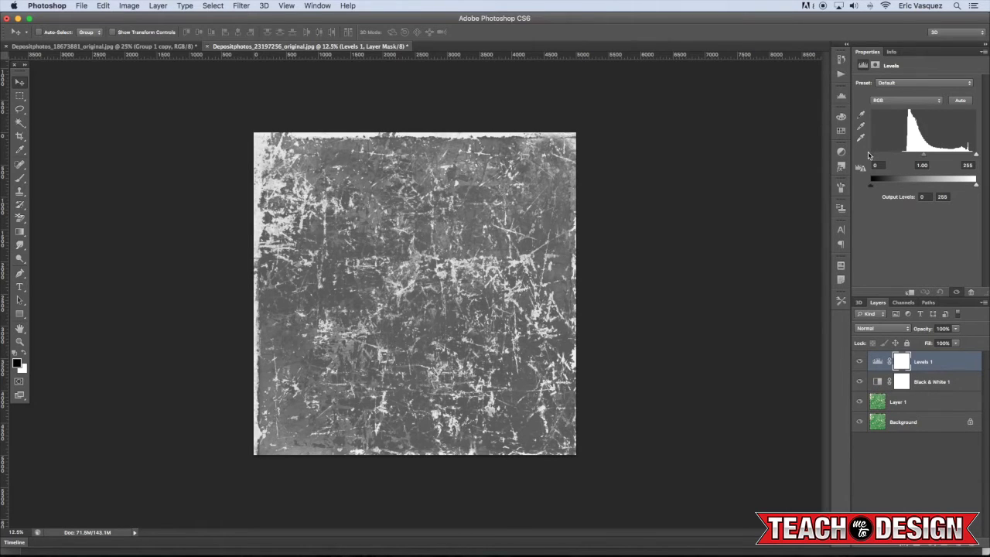
drag(870, 155, 904, 157)
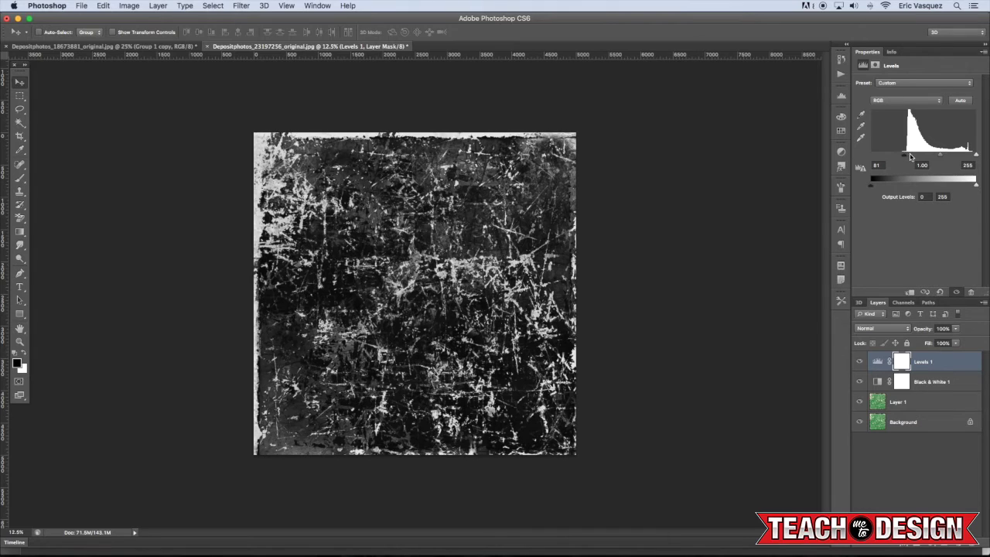
drag(976, 155, 973, 157)
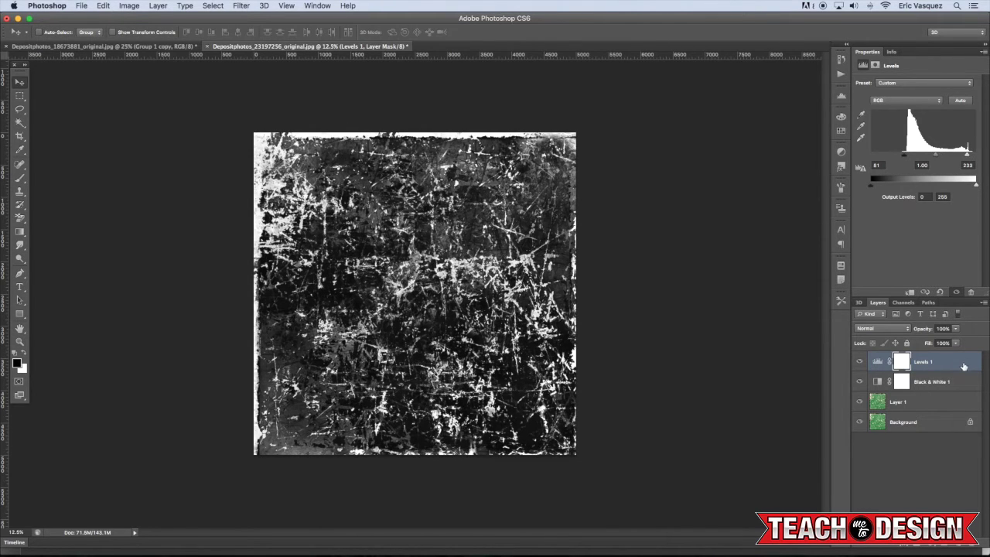
shift+click(939, 405)
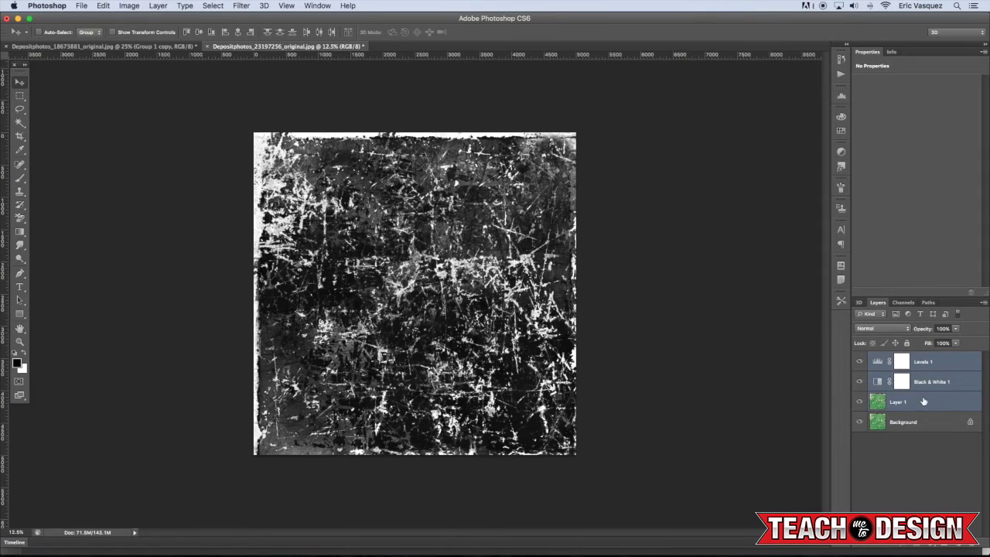
Merge the texture into Levels 1, hide Background, and show vertical and horizontal guides through the canvas centre.
key(super+e)
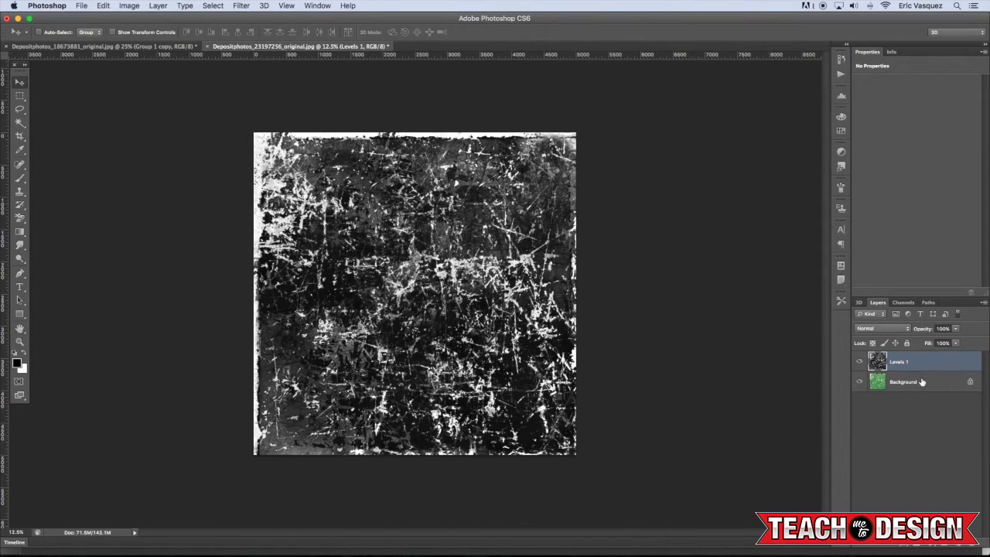
click(859, 382)
key(super+t)
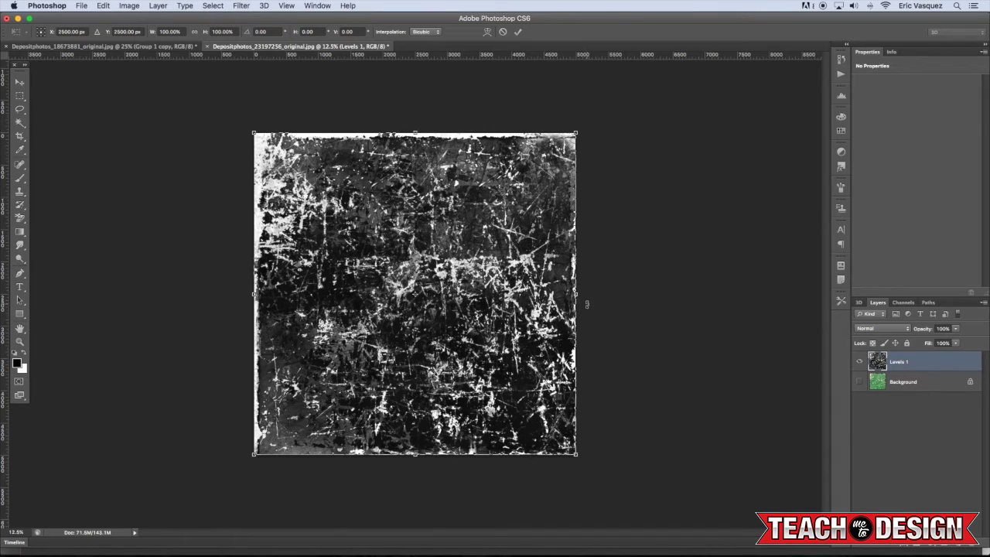
drag(6, 409, 415, 391)
drag(438, 53, 495, 293)
key(super+semicolon)
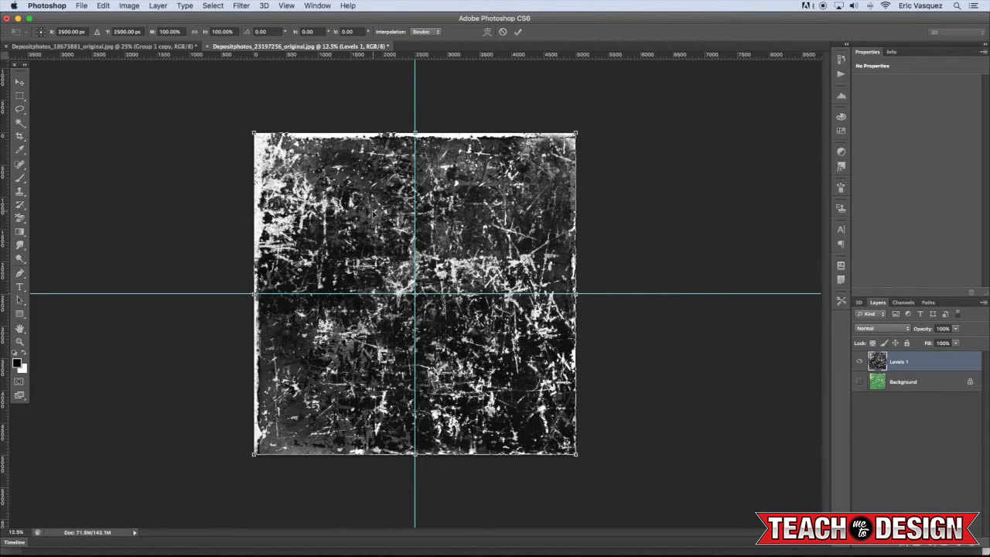
Commit the transform and draw a reversed radial gradient outward from the canvas centre.
key(Return)
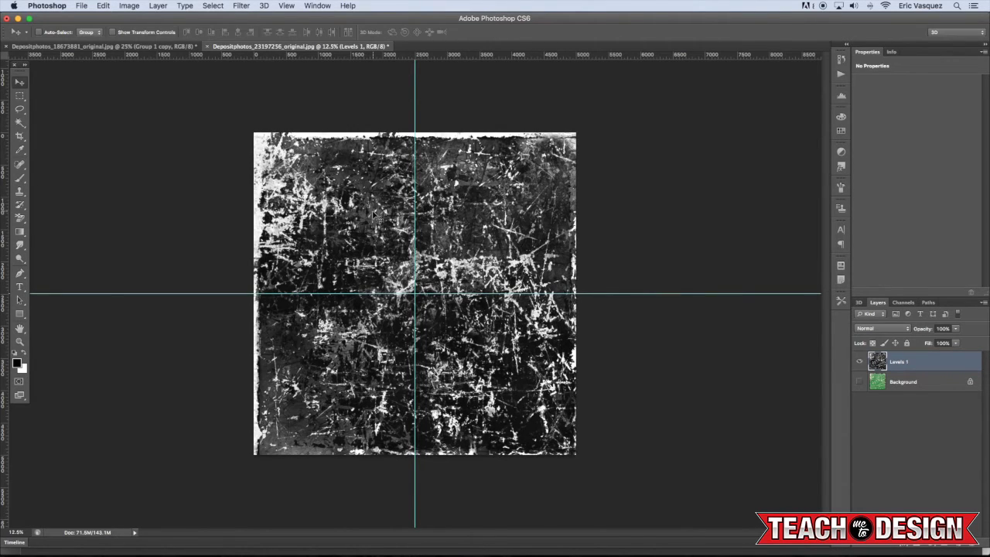
key(g)
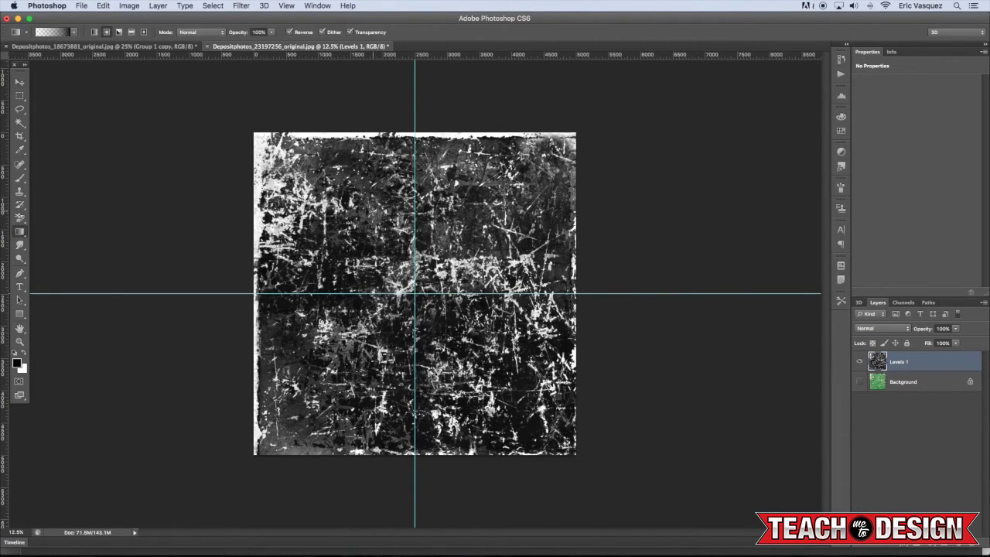
click(108, 33)
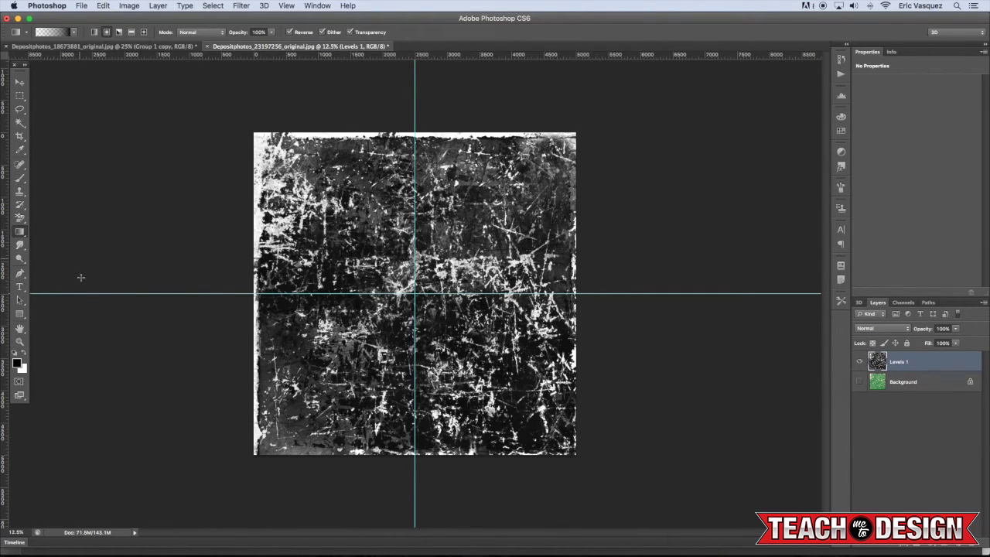
click(290, 33)
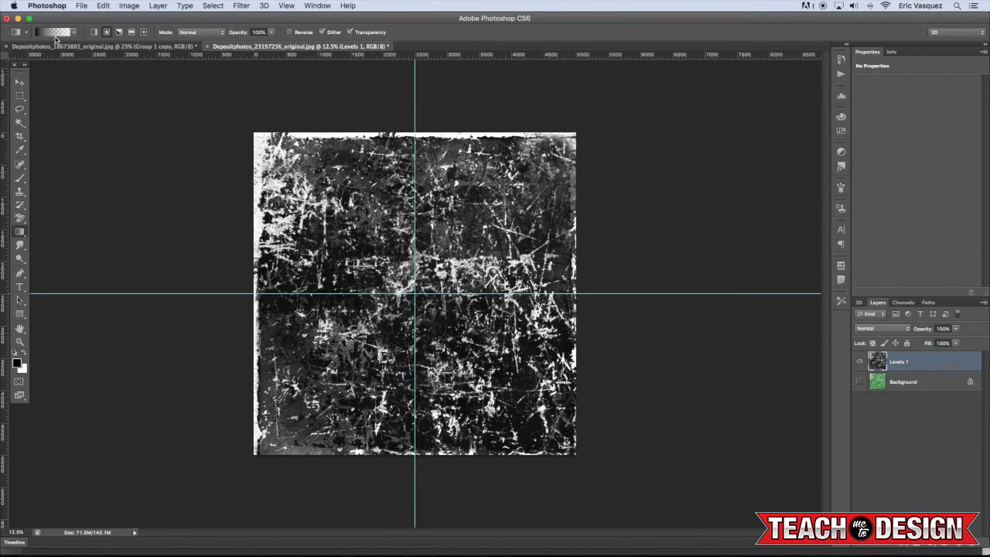
click(290, 32)
drag(415, 294, 652, 531)
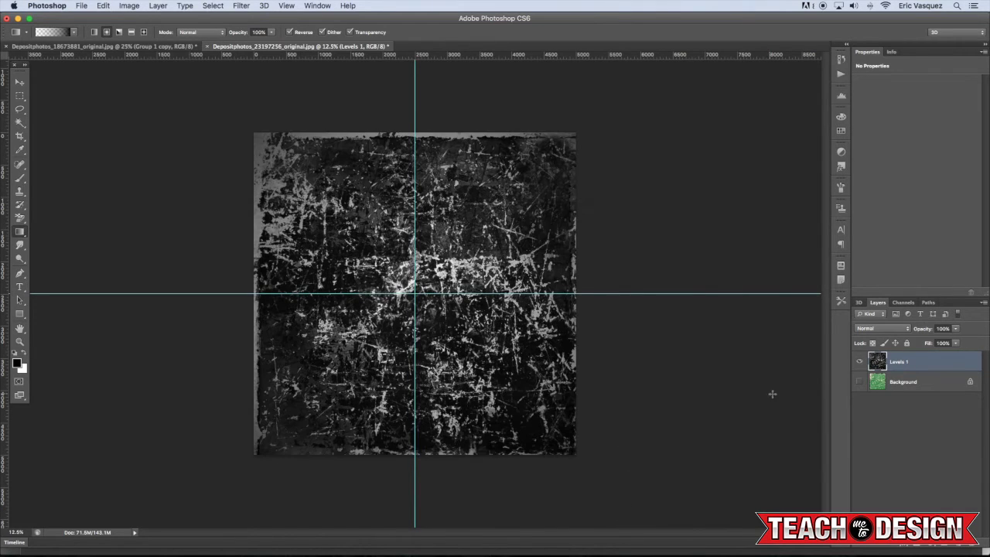
Add a layer mask to Levels 1 and fade it radially from the centre to the lower right.
click(859, 382)
click(858, 362)
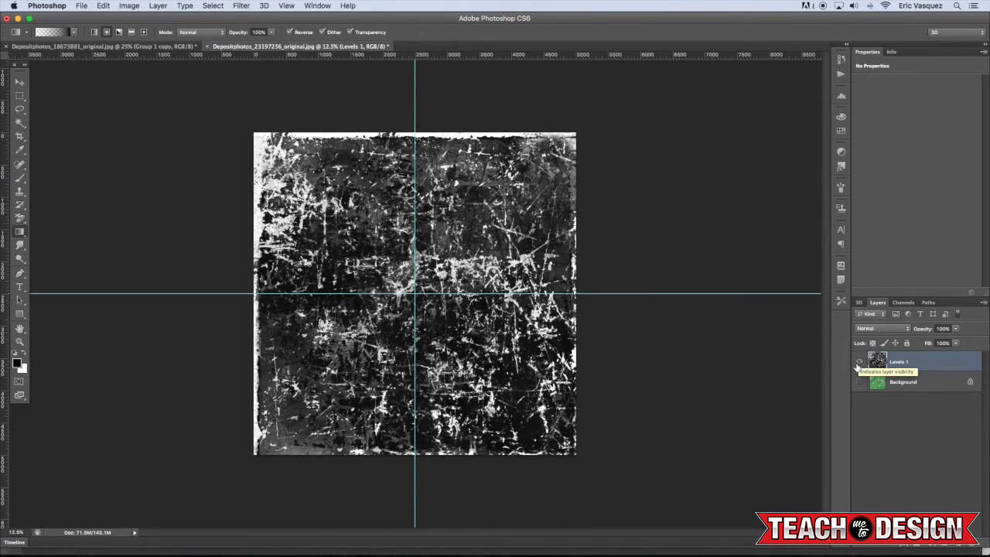
click(912, 546)
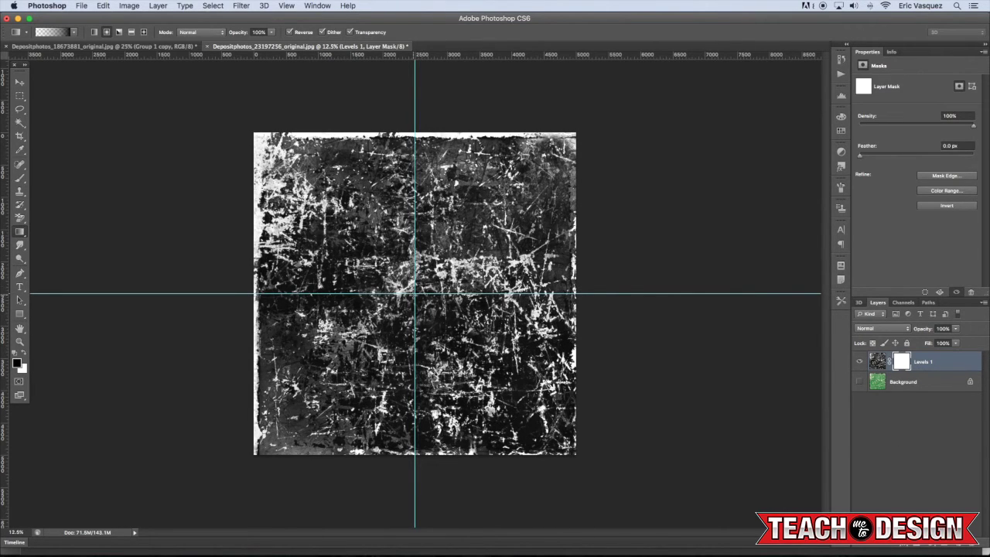
drag(416, 296, 592, 468)
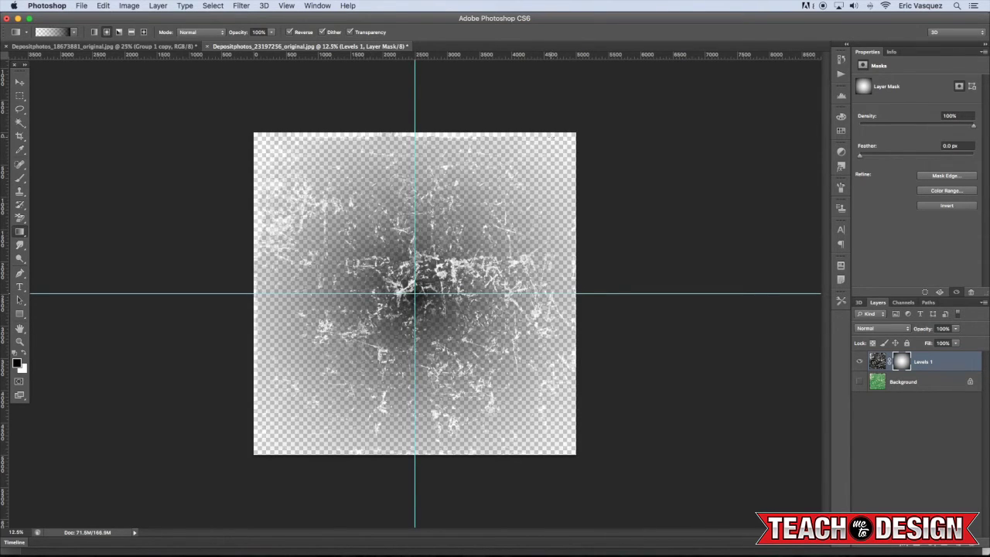
key(super+semicolon)
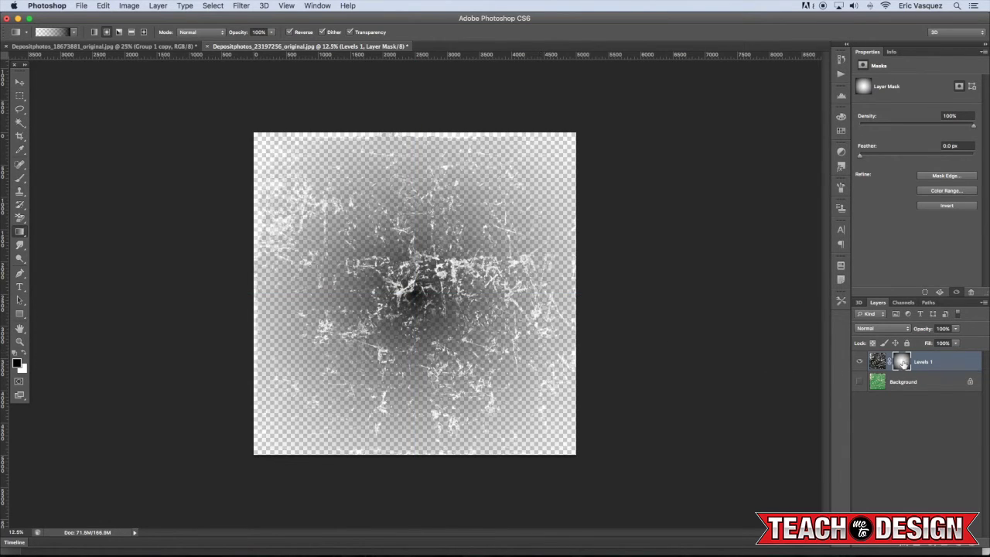
Apply the mask, duplicate and merge Levels 1 for denser scratches, then add a fresh mask.
right_click(903, 362)
click(869, 390)
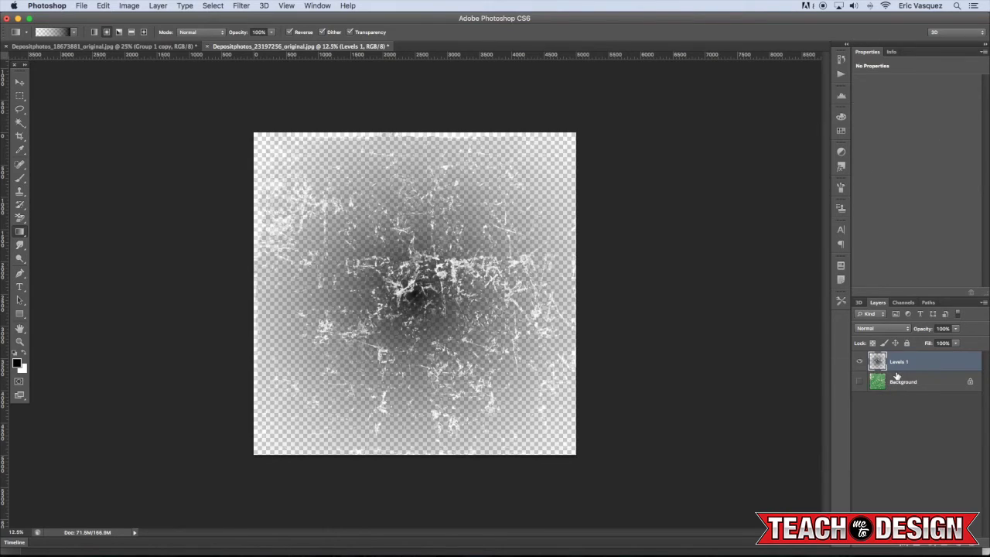
key(super+j)
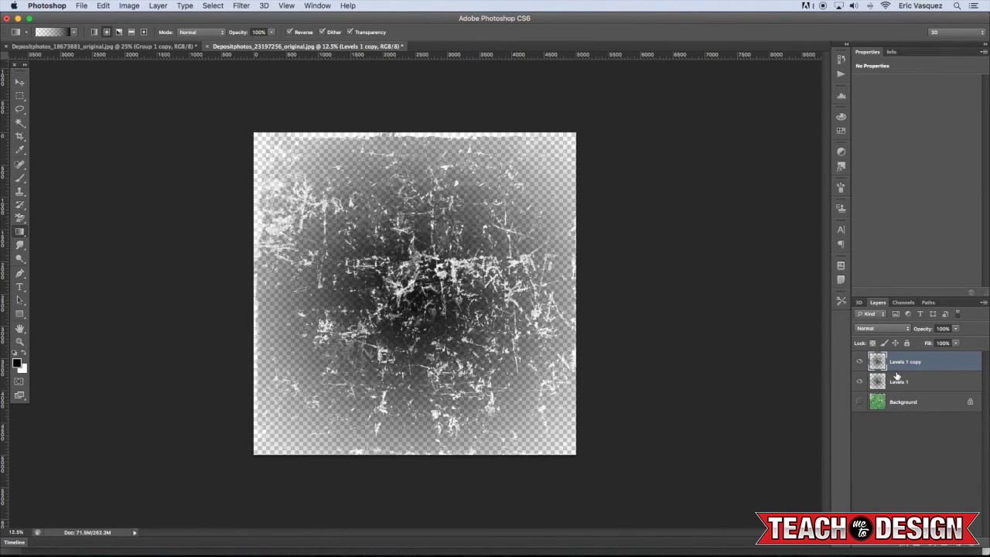
key(super+e)
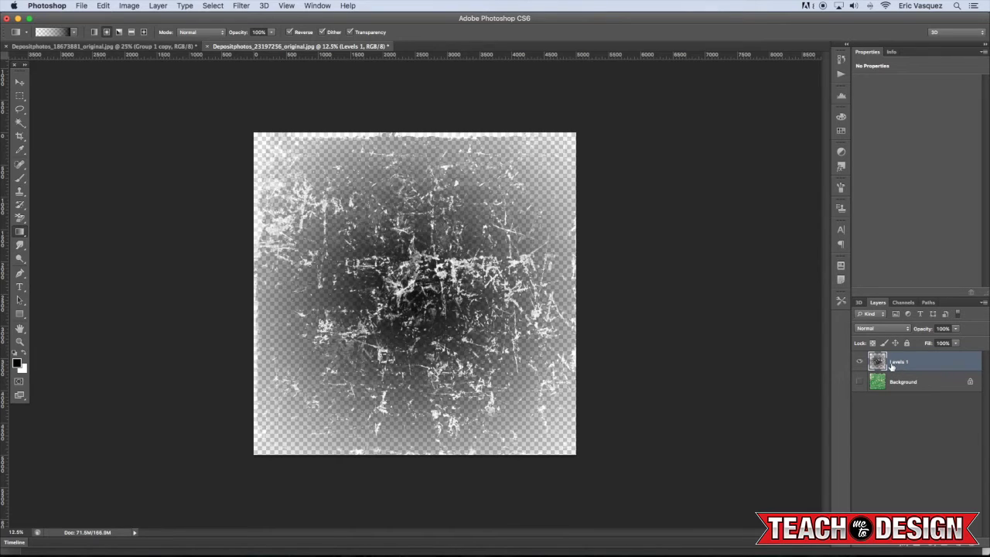
click(920, 547)
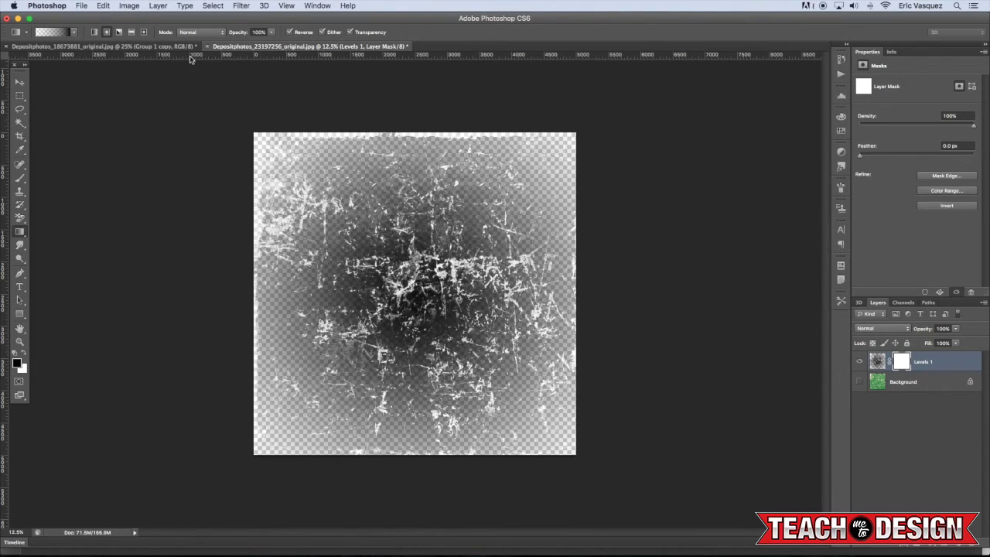
Fade the right, bottom and left edges on the mask with a non-reversed linear gradient.
click(94, 33)
click(290, 33)
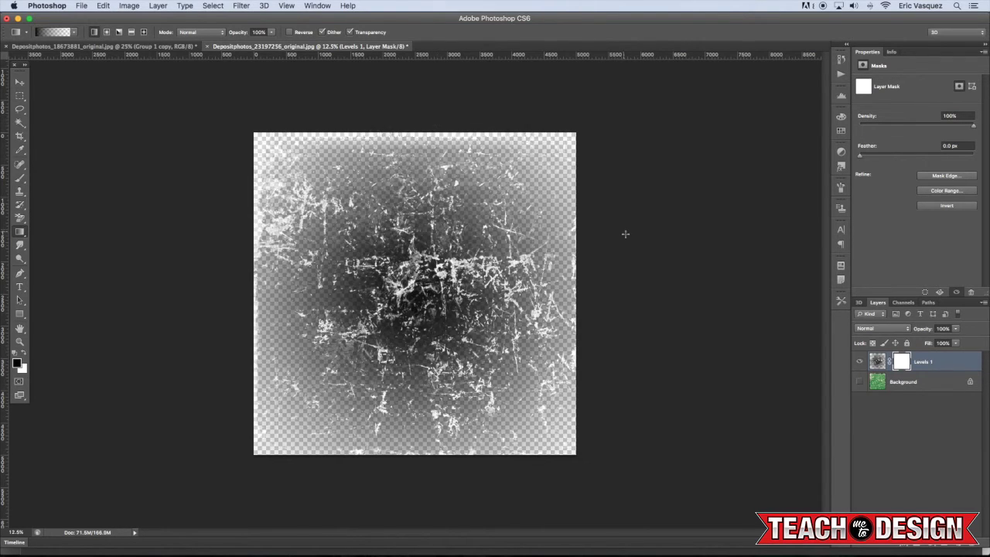
drag(520, 237, 581, 238)
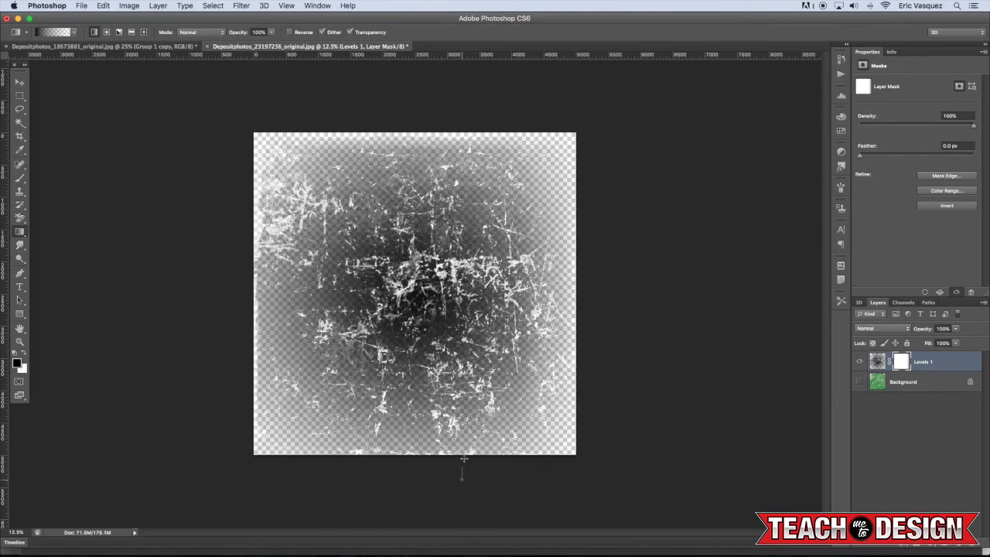
drag(459, 469, 469, 476)
drag(204, 353, 229, 353)
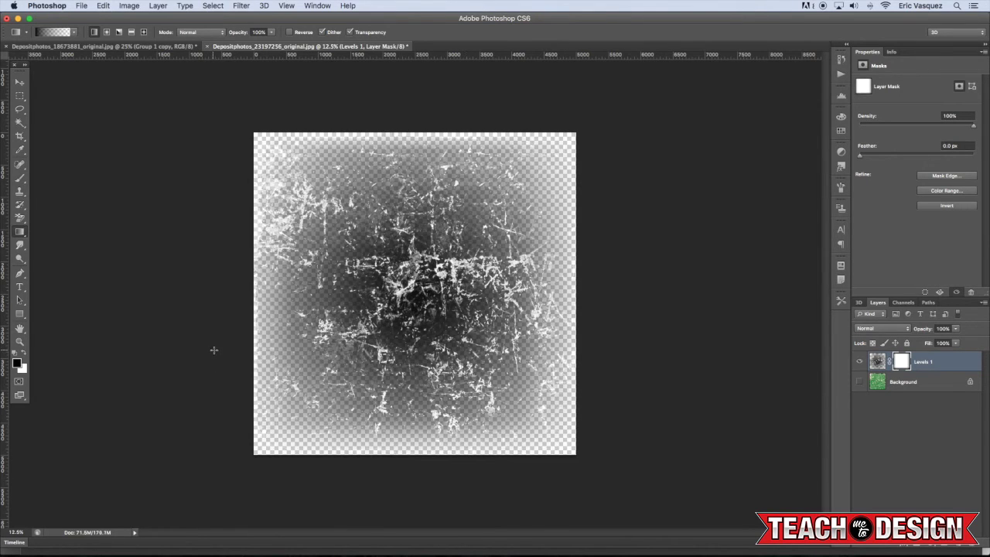
Apply the edge-fade mask permanently to Levels 1.
right_click(901, 364)
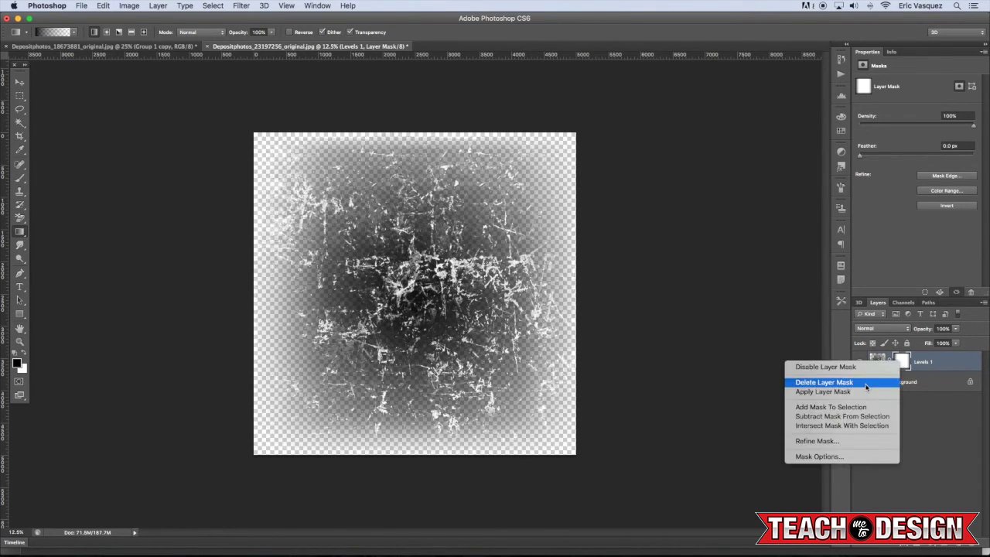
click(863, 394)
key(v)
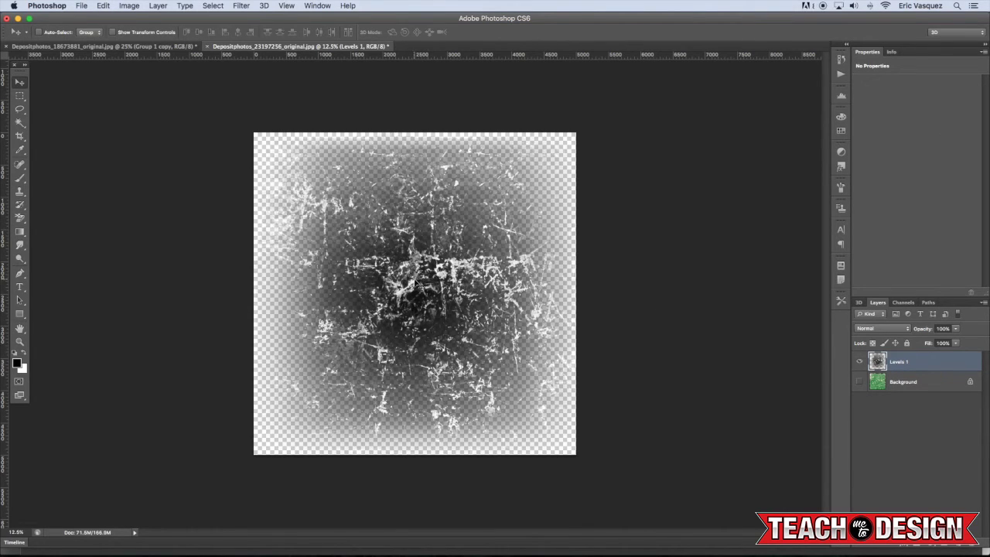
Define the texture from the Edit menu as a brush preset named 'Rough Scratchy Texture Brush'.
click(103, 7)
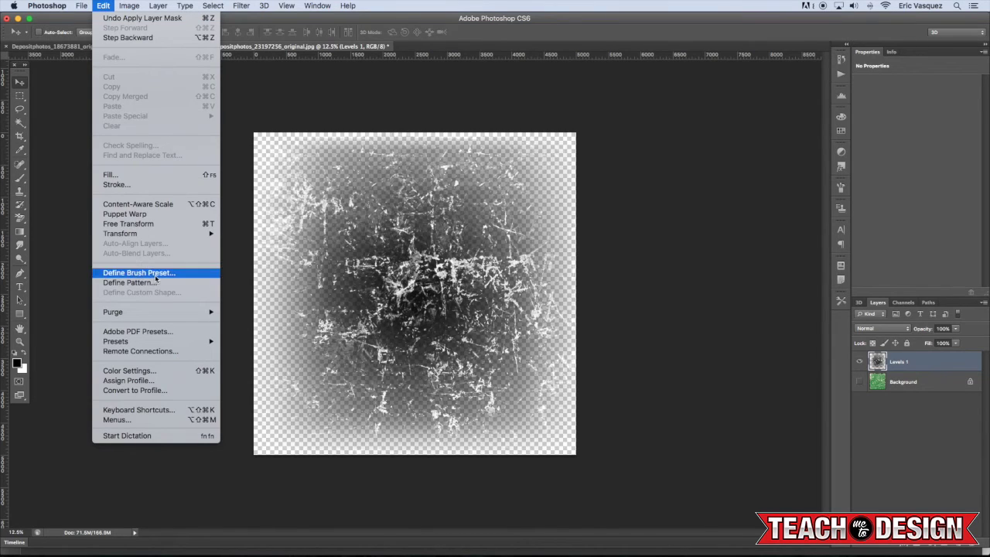
click(139, 272)
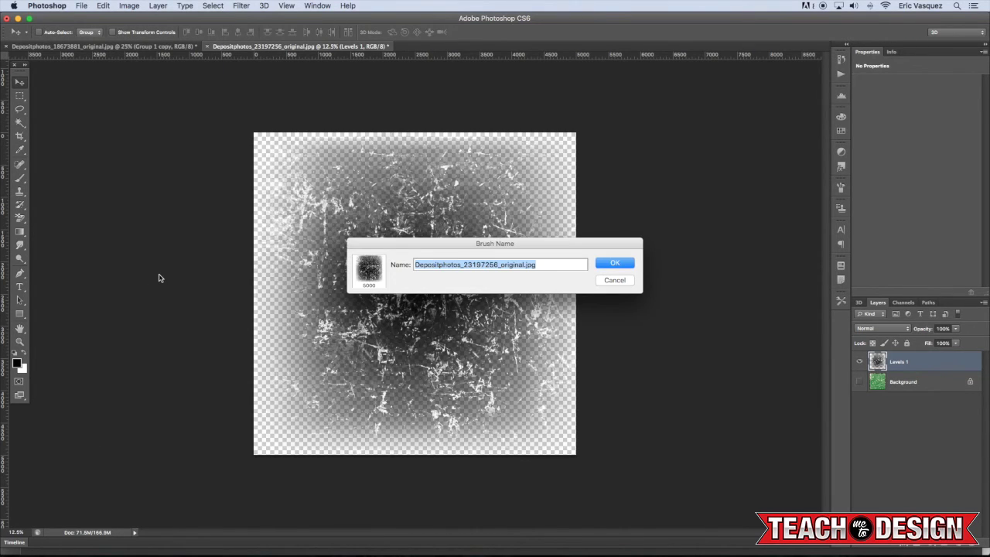
text(Rough Scratchy Texture Brush)
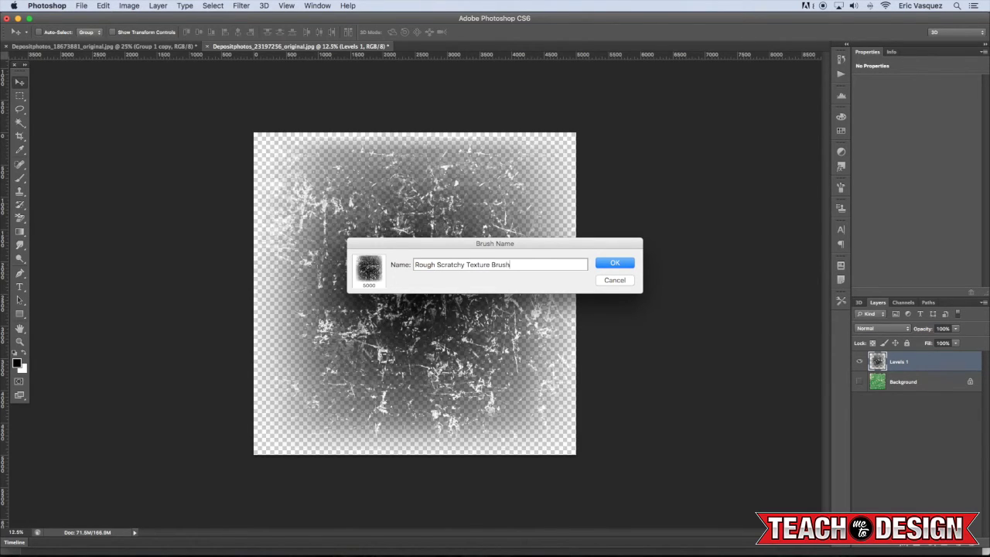
key(Return)
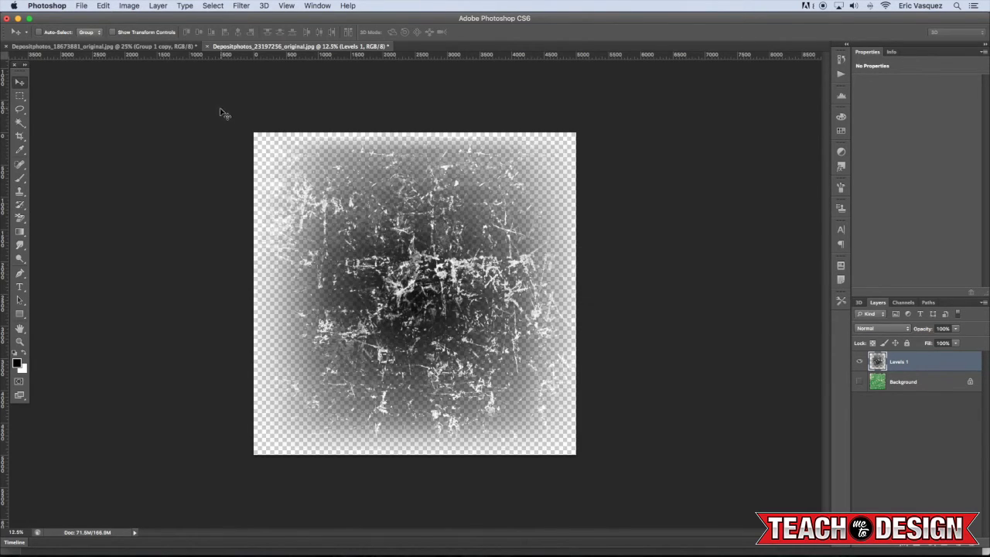
Create a new U.S. Paper document sized 11 × 8.5 inches.
key(super+n)
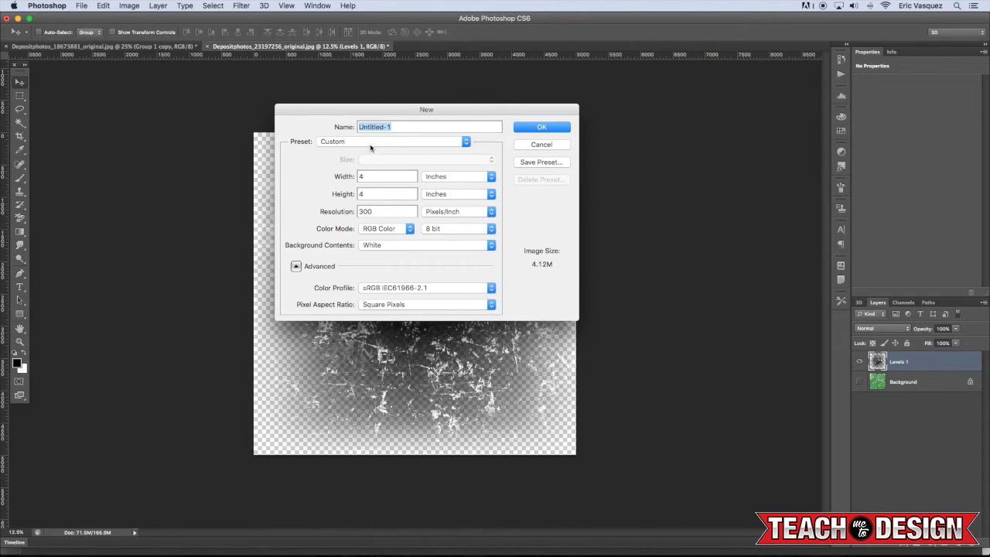
click(369, 142)
click(342, 40)
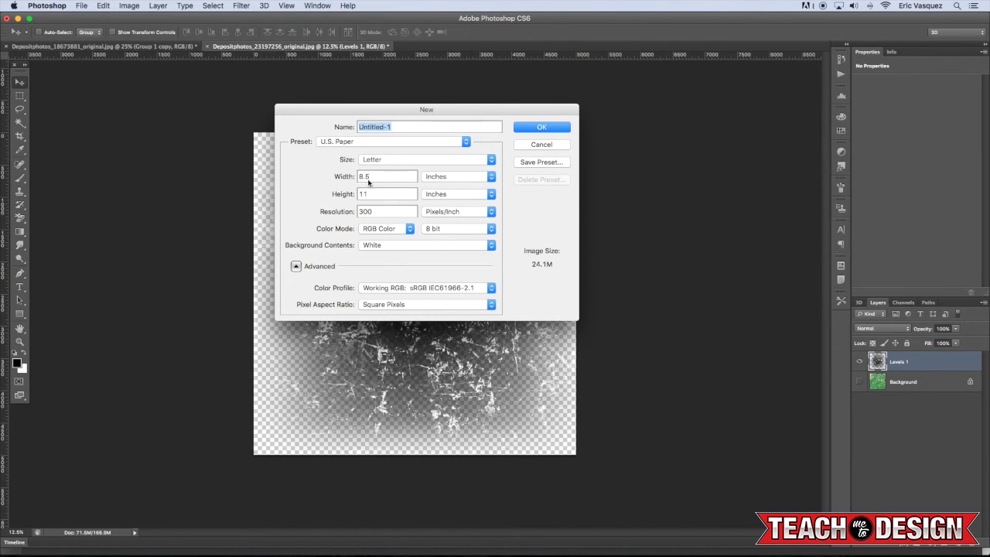
text(11)
key(Tab)
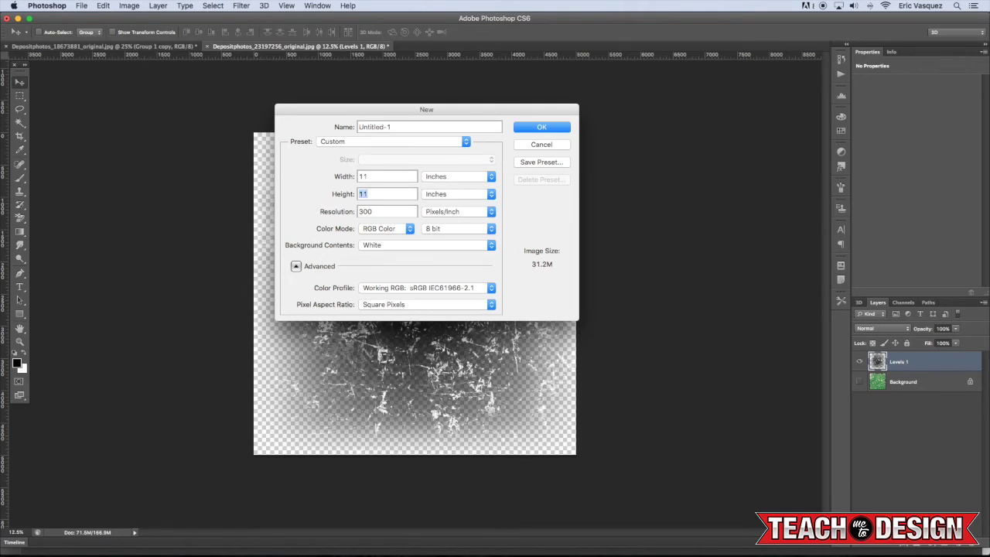
text(8.5)
key(Return)
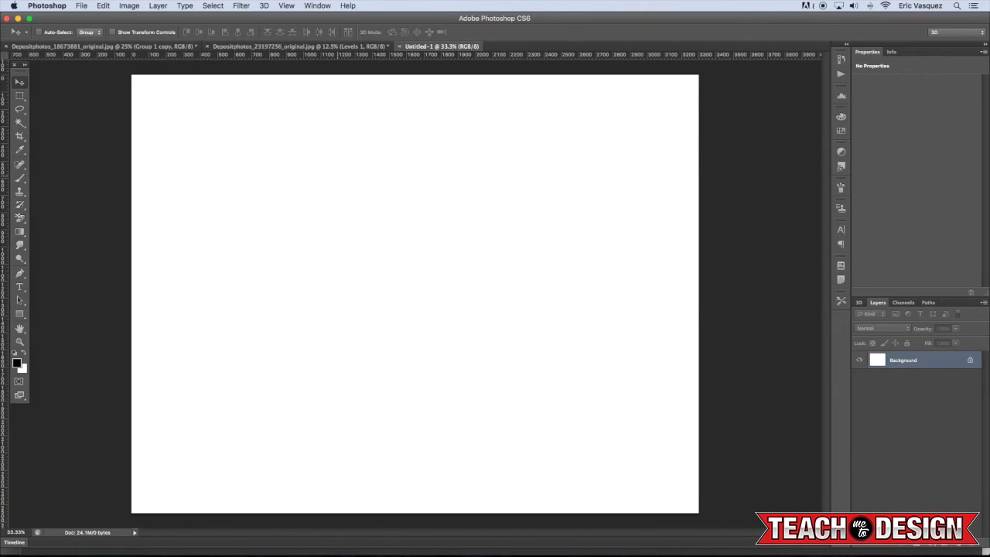
Make a mid-grey background by merging a 50% black layer down, then add an empty layer.
key(super+alt+shift+n)
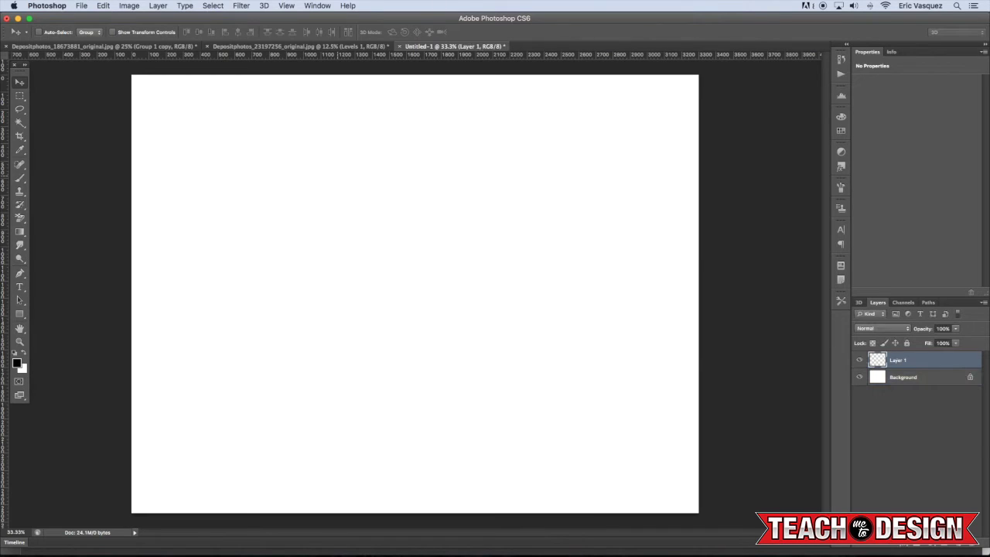
key(alt+BackSpace)
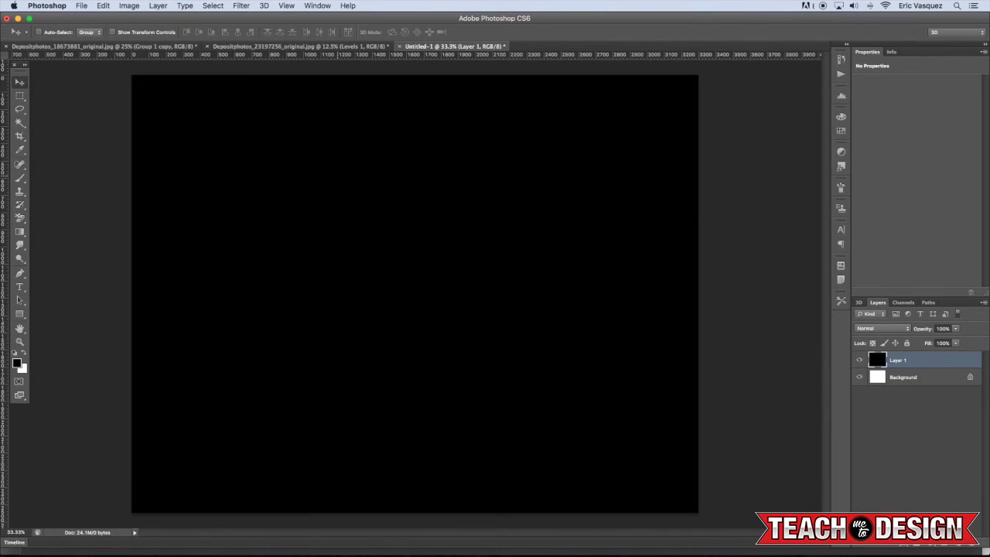
key(5)
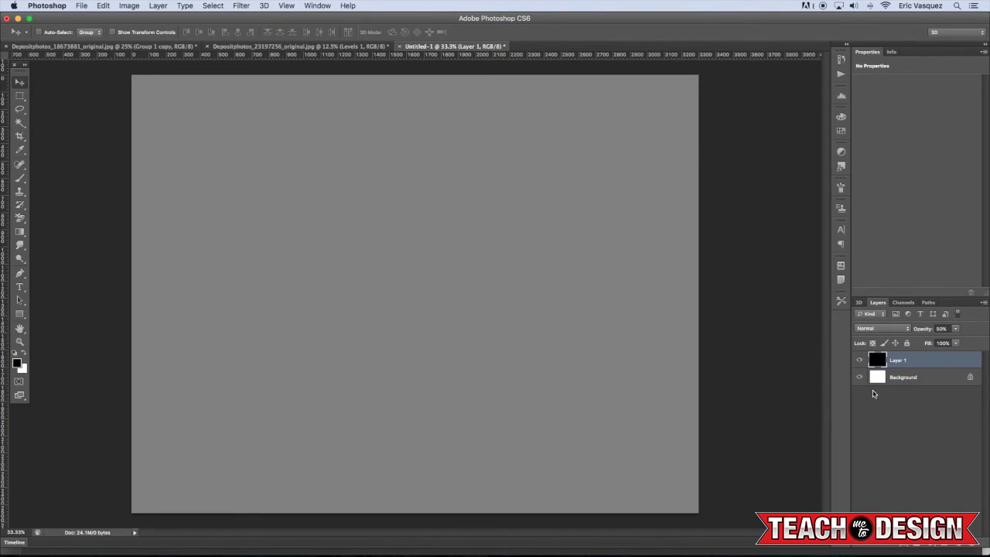
click(891, 375)
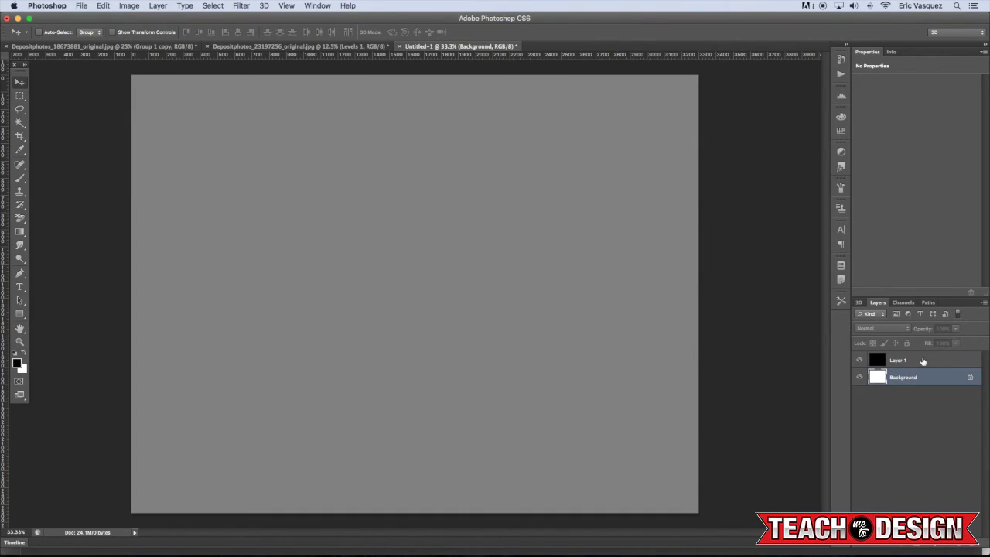
shift+click(925, 361)
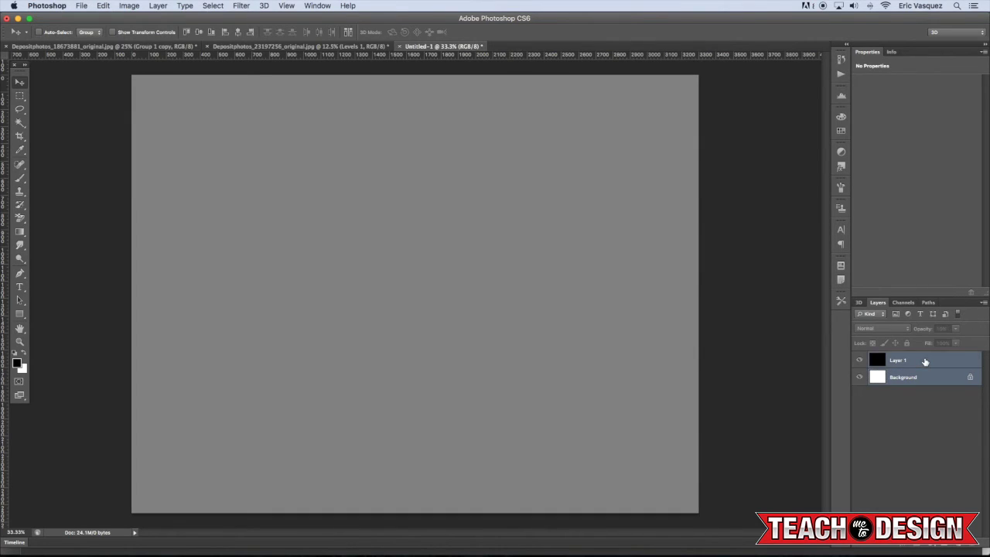
key(super+e)
key(super+z)
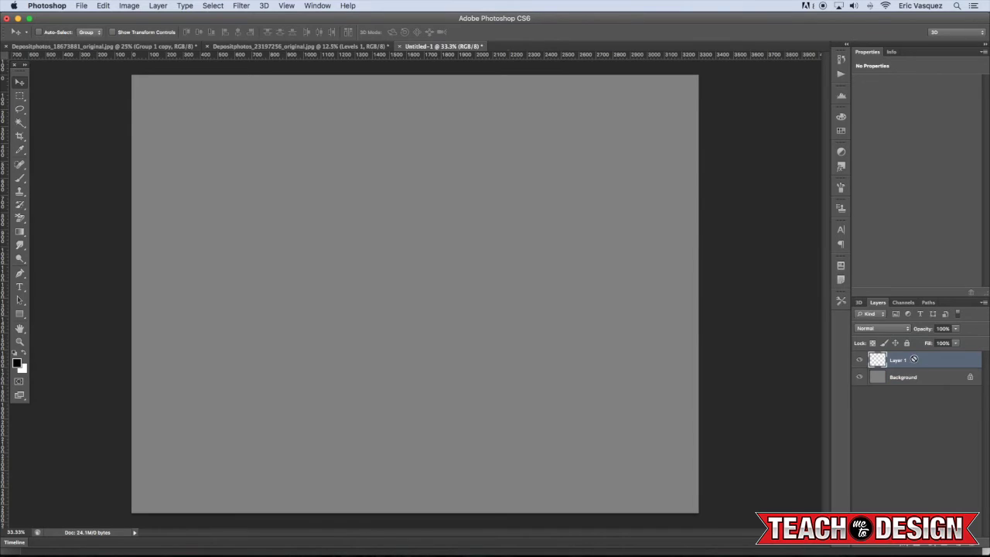
key(b)
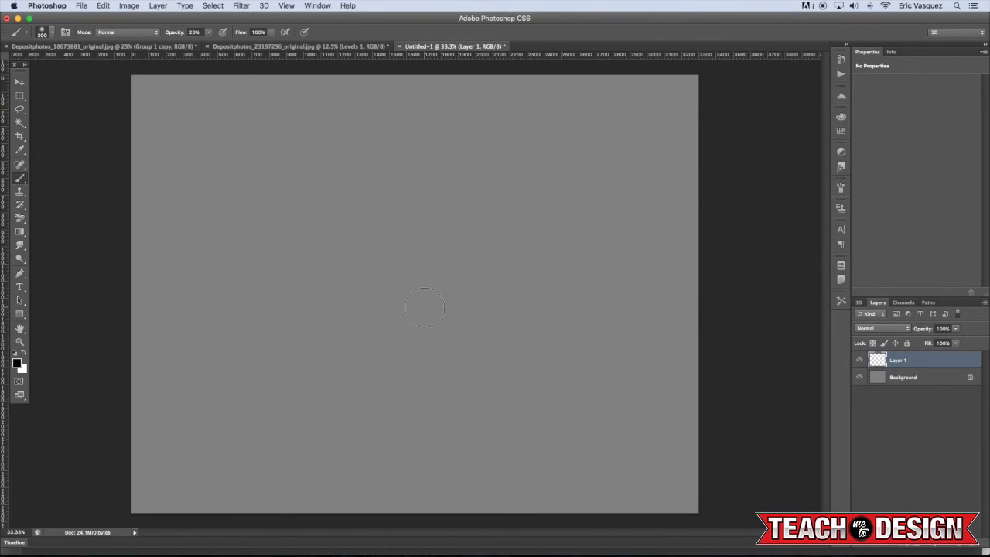
Select the Rough Scratchy Texture Brush preset and set its size to 1770 px.
key(bracketright)
key(bracketright)
key(F5)
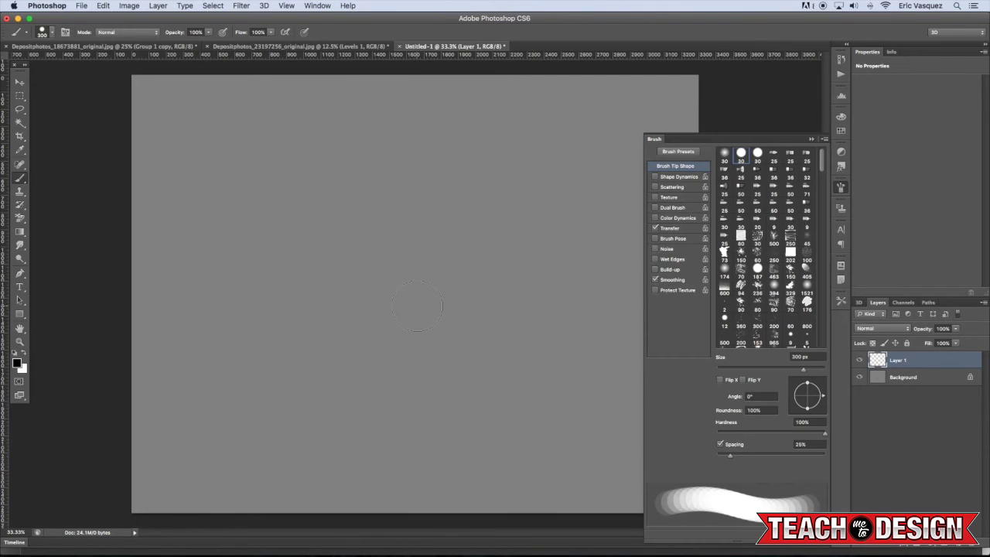
click(677, 151)
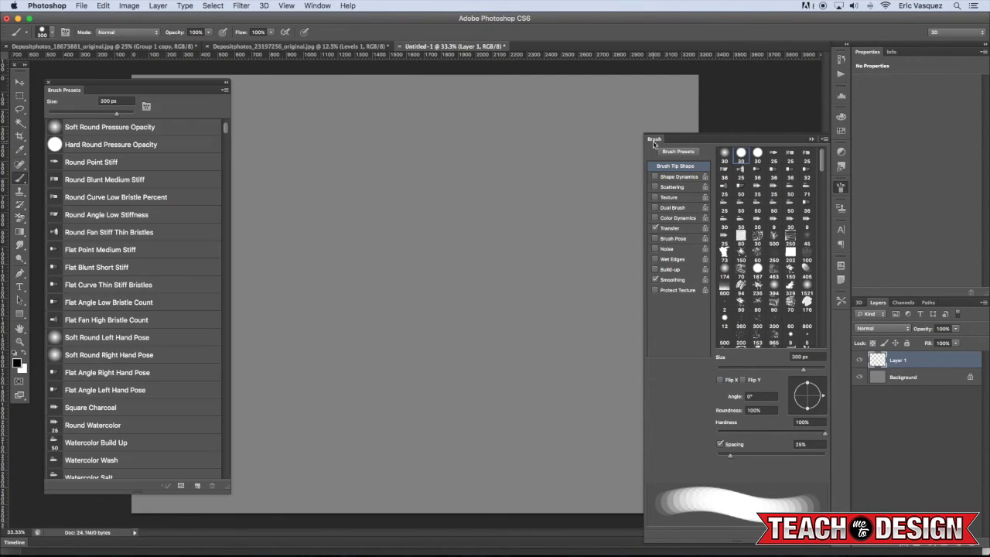
drag(226, 130, 230, 554)
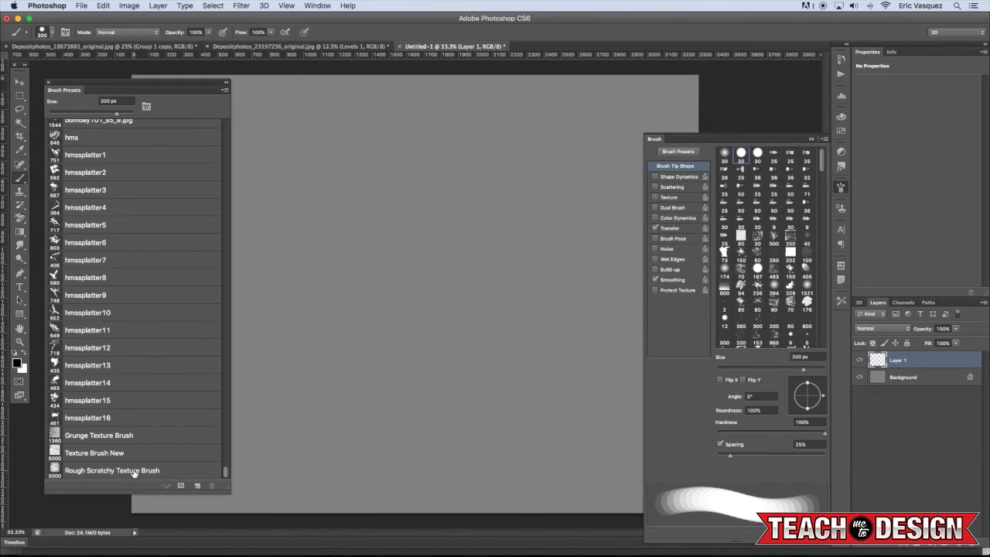
click(133, 471)
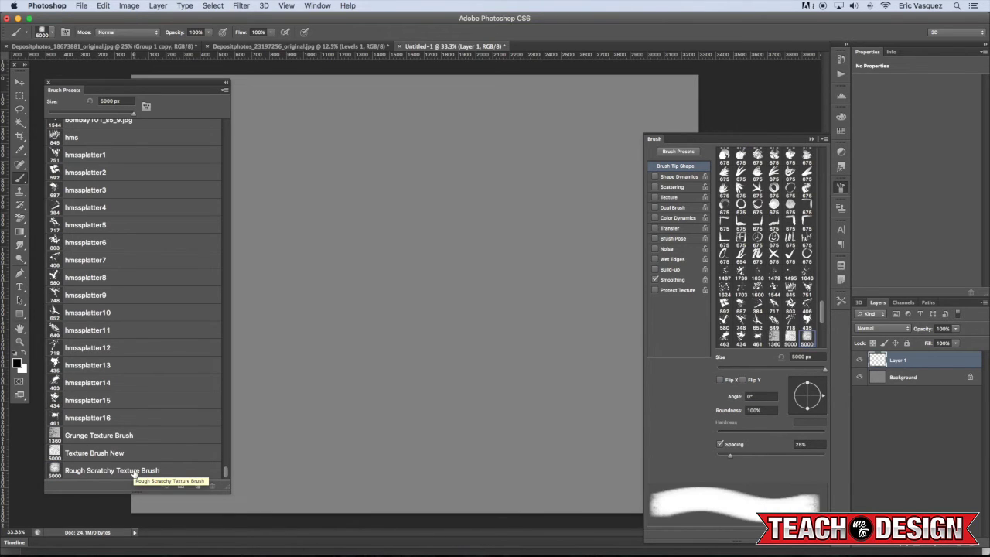
click(133, 473)
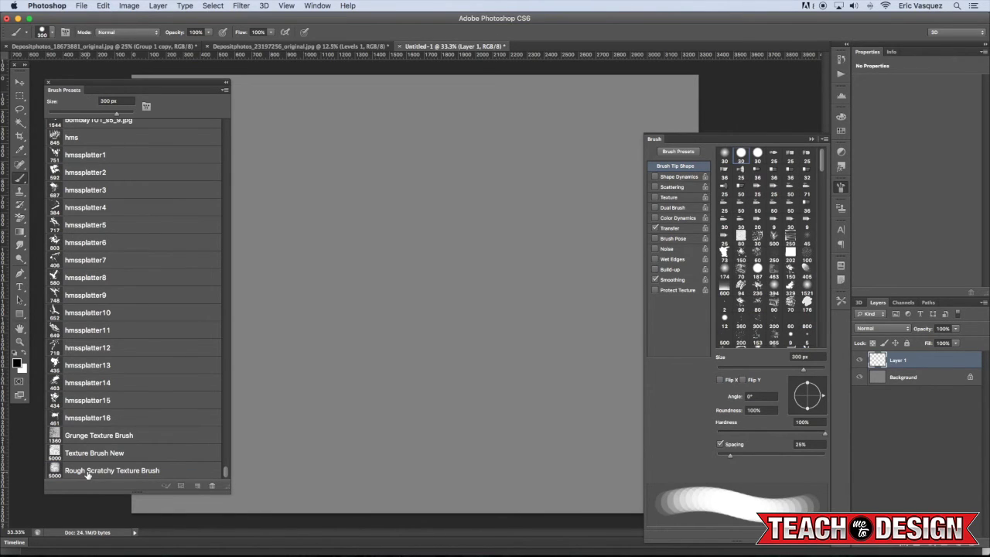
click(86, 474)
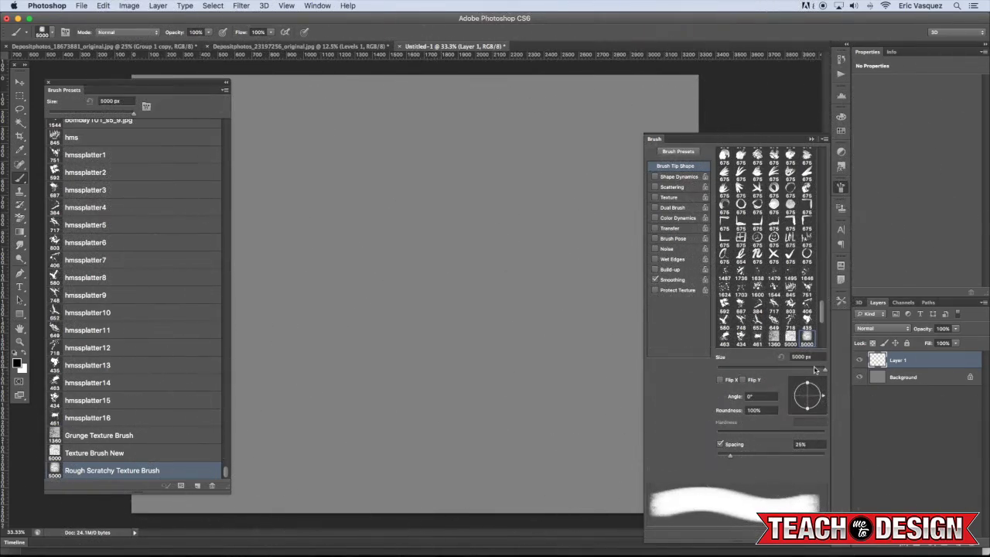
drag(825, 370, 807, 373)
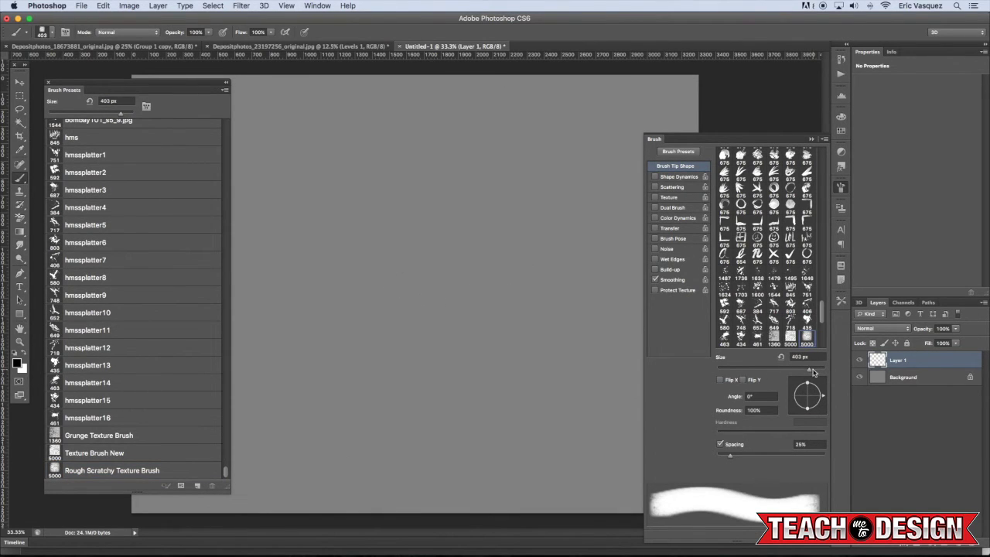
drag(810, 372, 819, 370)
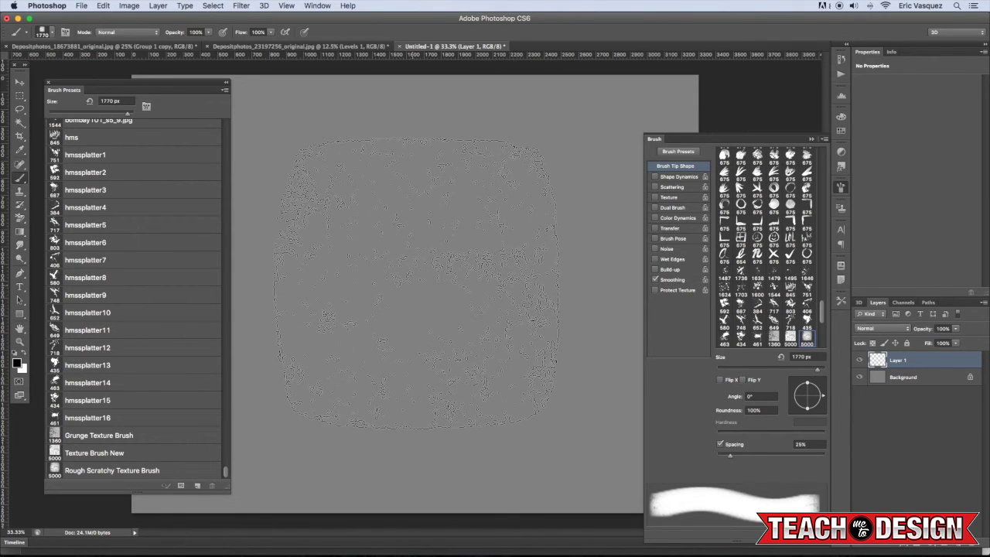
Enable Shape Dynamics, Texture and Transfer in the Brush panel for the scratchy brush.
key(F5)
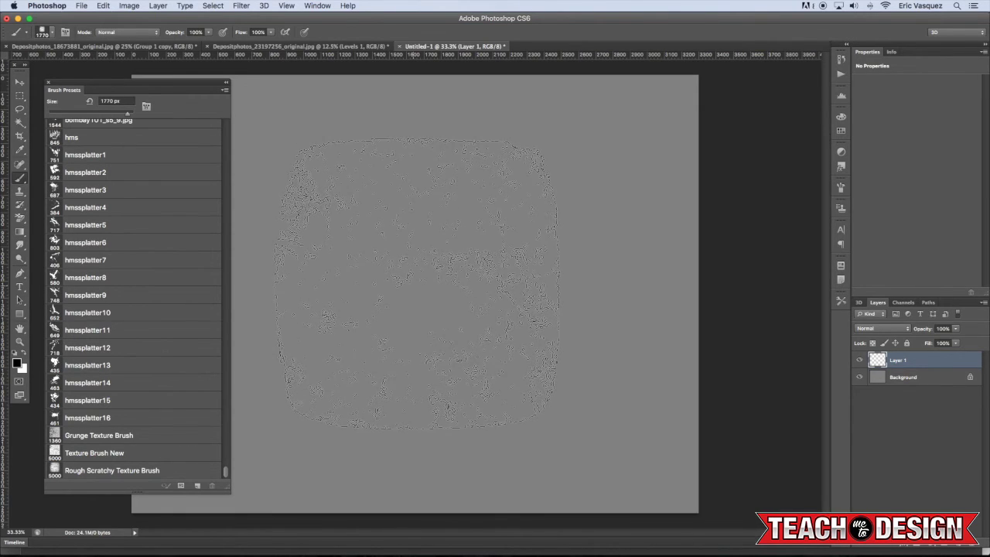
click(48, 82)
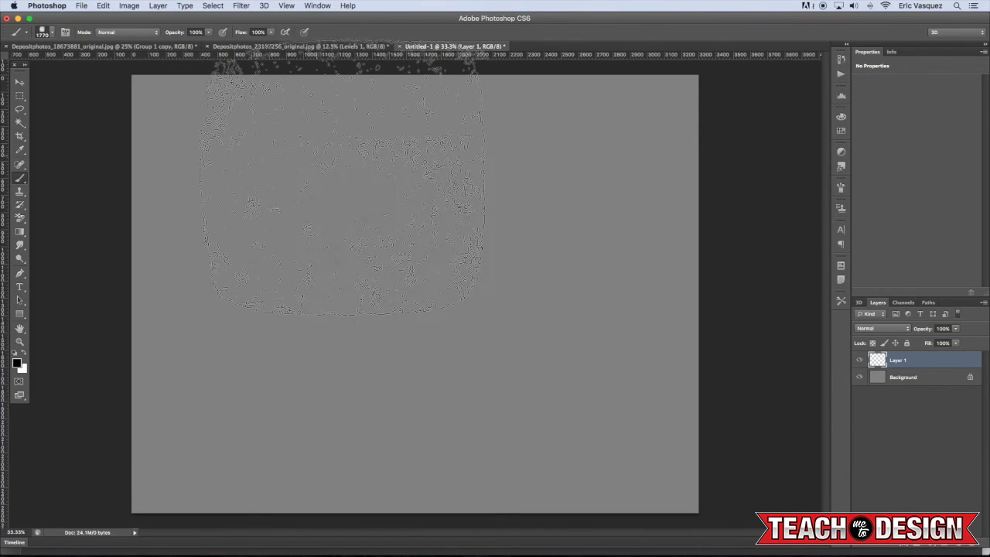
key(F5)
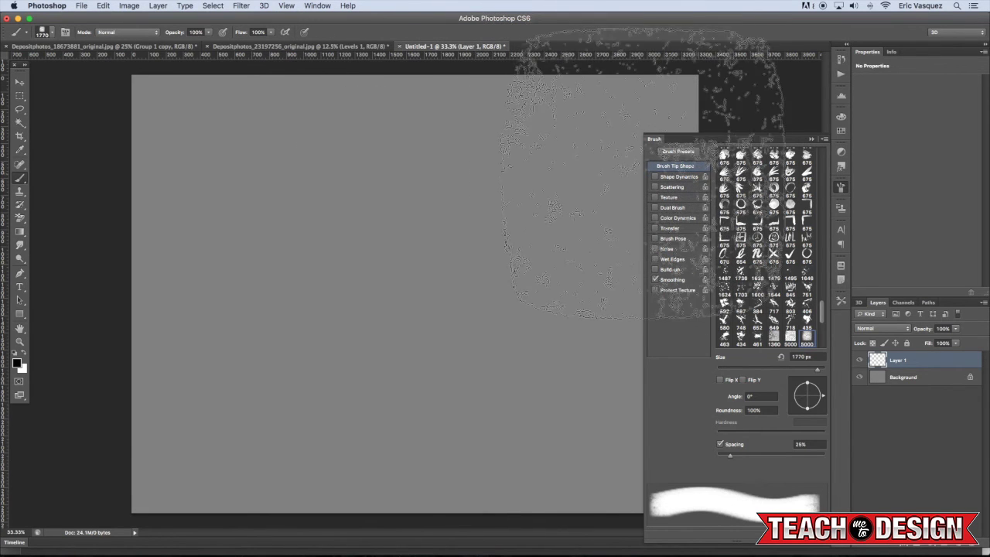
click(670, 178)
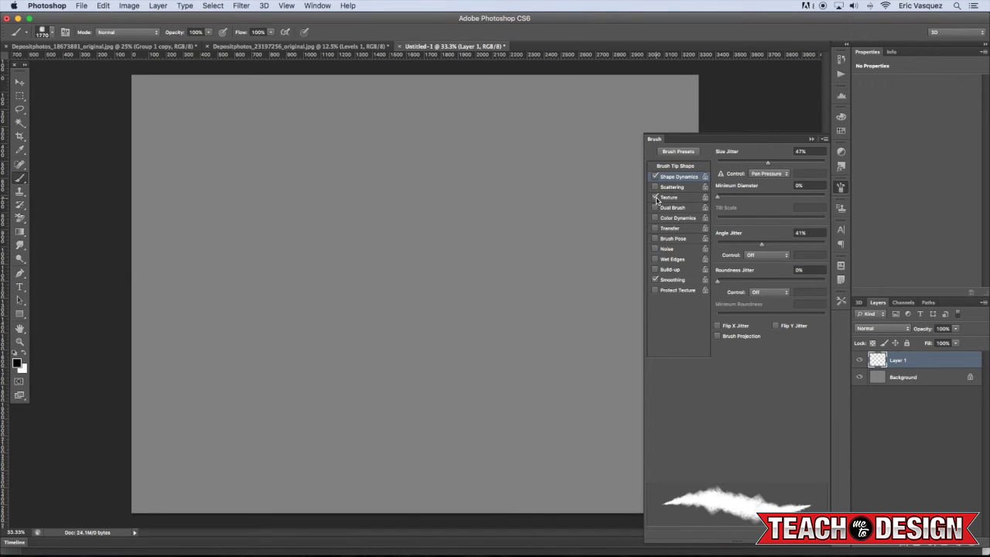
click(656, 198)
click(656, 228)
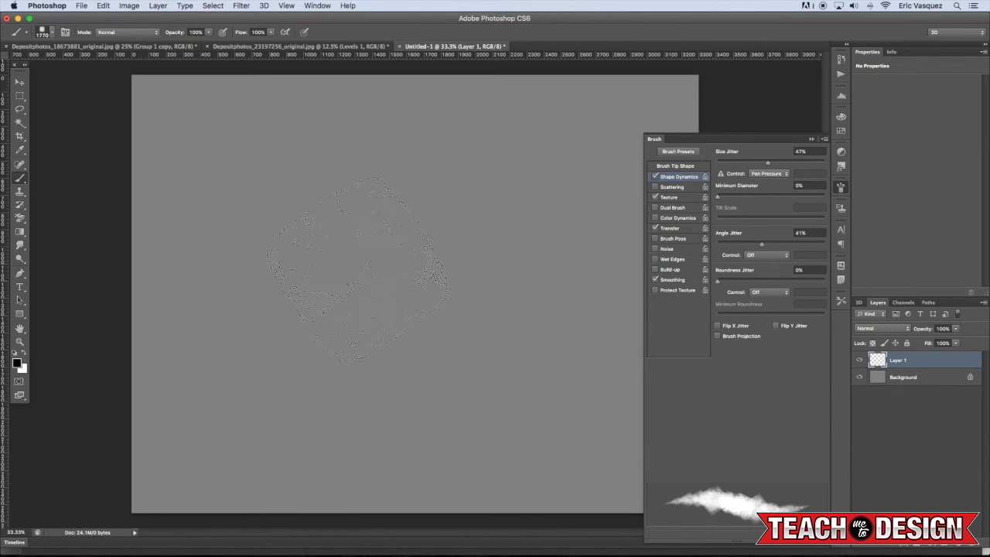
Paint scratchy strokes across the upper-left, centre and right of Layer 1 at 1400–1600 px.
click(294, 203)
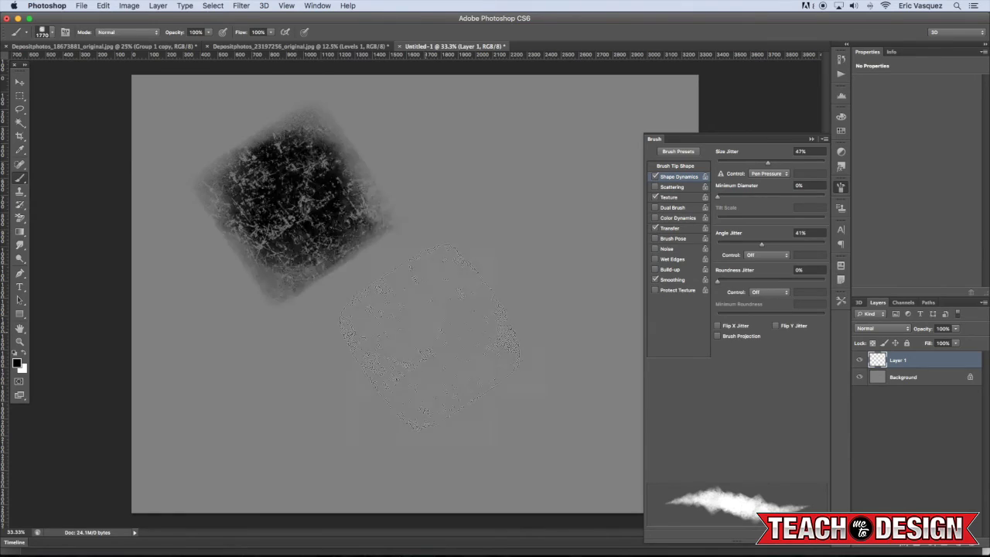
mouse_move(430, 337)
mouse_down()
mouse_move(420, 298)
mouse_move(498, 204)
mouse_move(449, 265)
mouse_move(440, 248)
mouse_up()
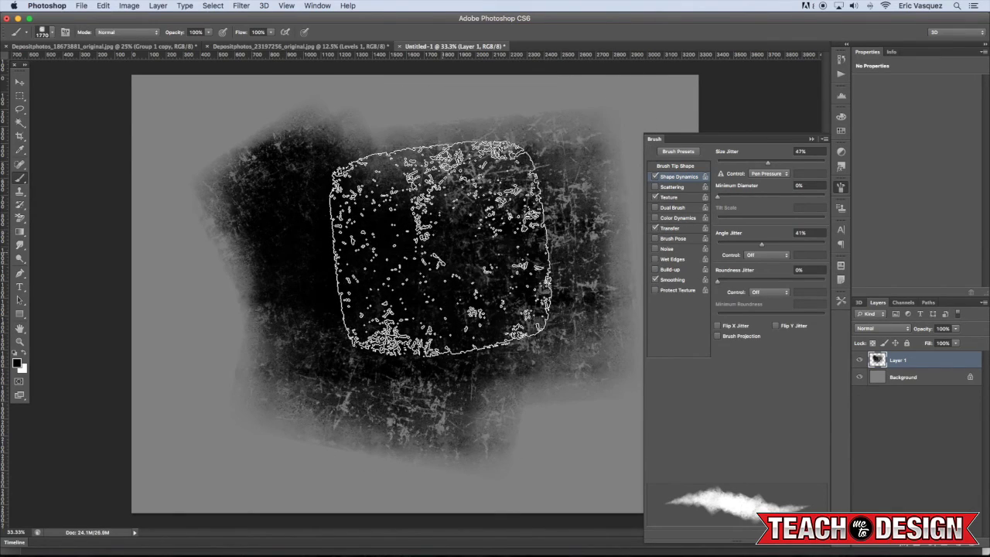
click(658, 142)
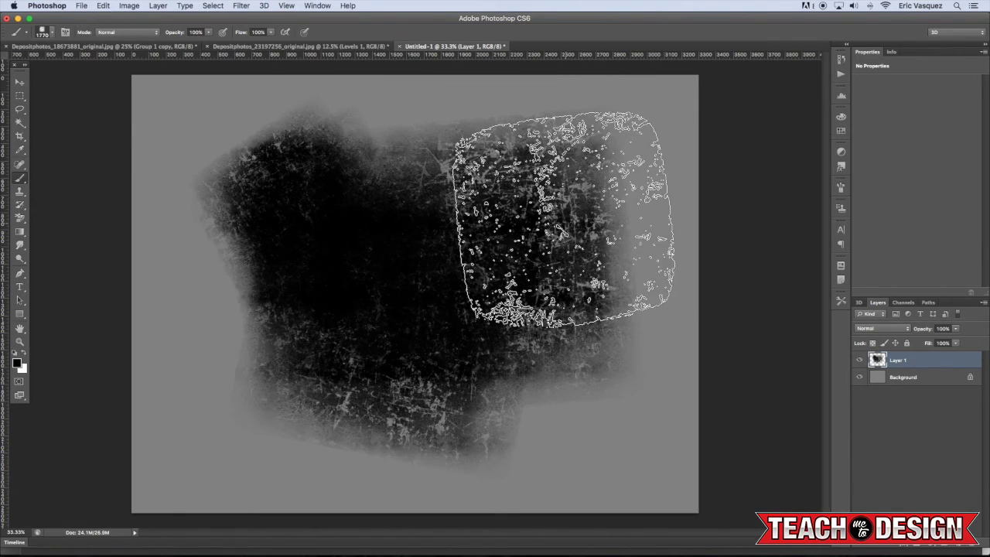
mouse_move(564, 220)
mouse_down()
mouse_move(546, 376)
mouse_move(572, 415)
mouse_move(545, 345)
mouse_up()
key(bracketleft)
key(bracketleft)
key(bracketleft)
key(bracketleft)
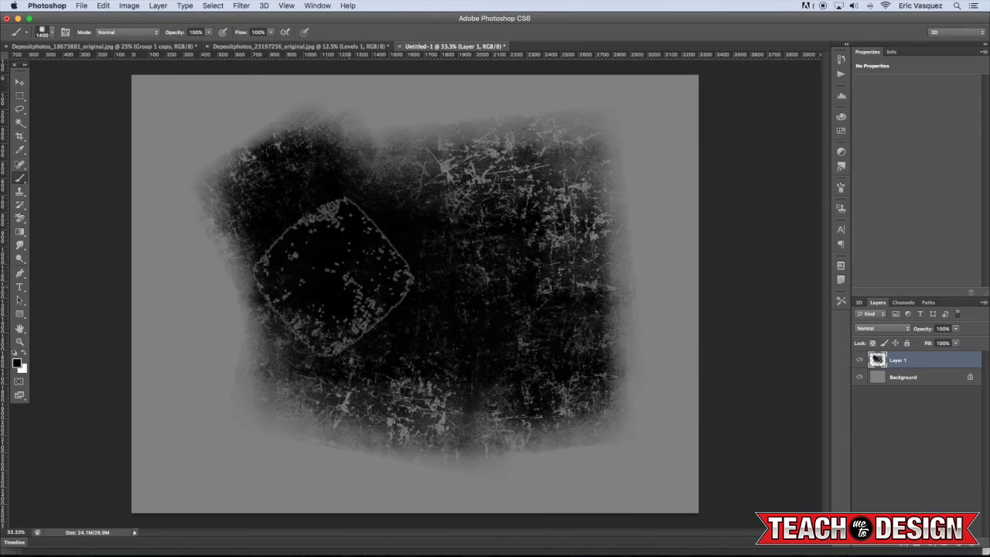
key(bracketright)
key(bracketright)
mouse_move(232, 188)
mouse_down()
mouse_move(217, 157)
mouse_move(436, 196)
mouse_move(379, 160)
mouse_move(611, 168)
mouse_move(618, 325)
mouse_move(577, 395)
mouse_move(630, 397)
mouse_move(634, 329)
mouse_move(623, 321)
mouse_move(327, 402)
mouse_move(286, 432)
mouse_move(229, 423)
mouse_move(207, 397)
mouse_move(385, 465)
mouse_move(465, 478)
mouse_move(217, 457)
mouse_move(200, 283)
mouse_move(219, 284)
mouse_move(220, 140)
mouse_move(555, 140)
mouse_move(503, 134)
mouse_move(503, 125)
mouse_move(705, 134)
mouse_move(689, 145)
mouse_move(676, 471)
mouse_move(240, 478)
mouse_move(137, 441)
mouse_move(147, 398)
mouse_move(58, 255)
mouse_up()
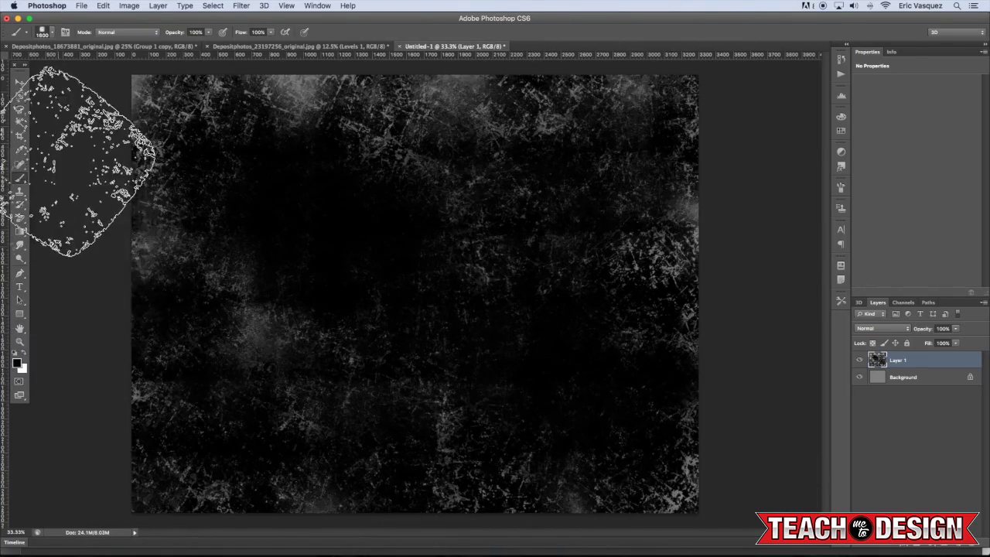
Zoom out and try Layer 1 at 50% and 40% opacity before restoring 100%.
key(v)
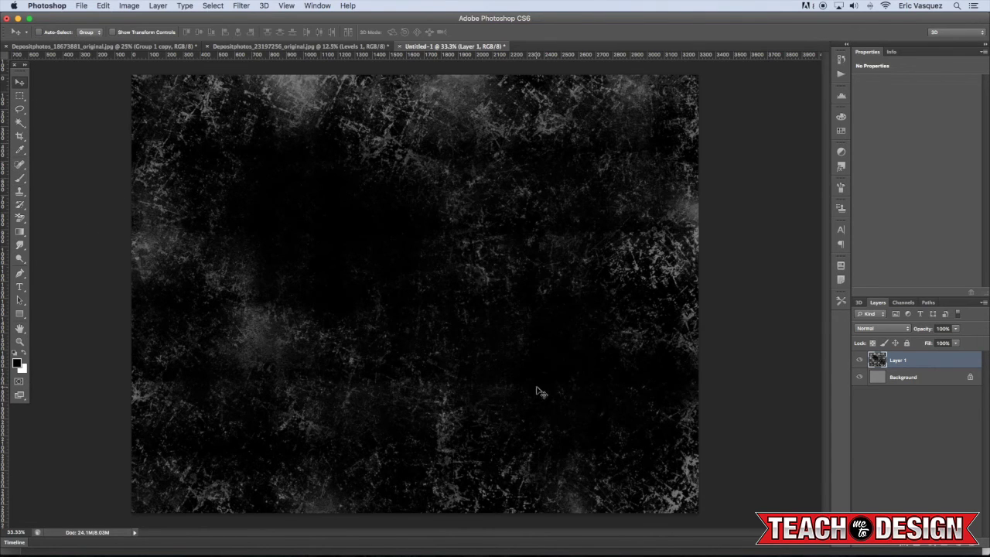
key(super+minus)
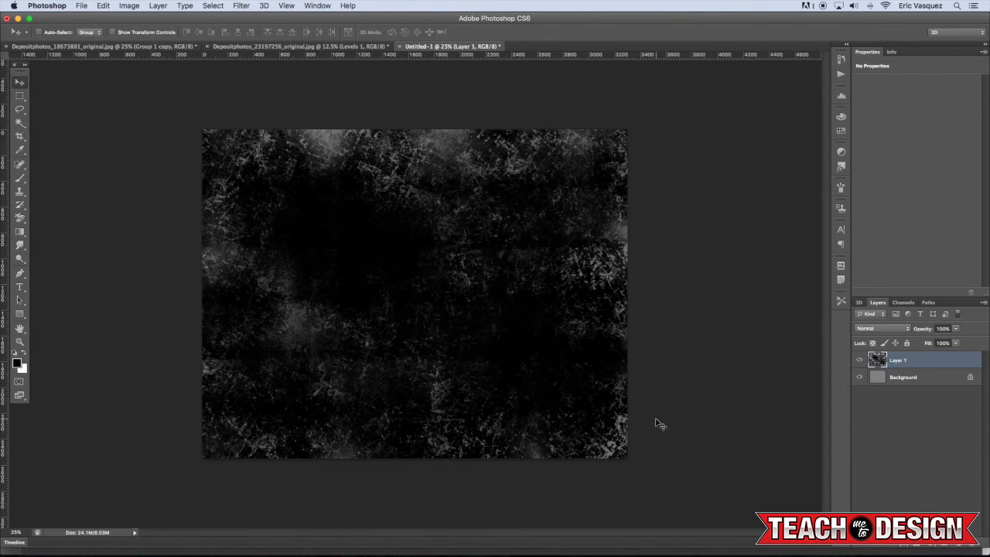
key(5)
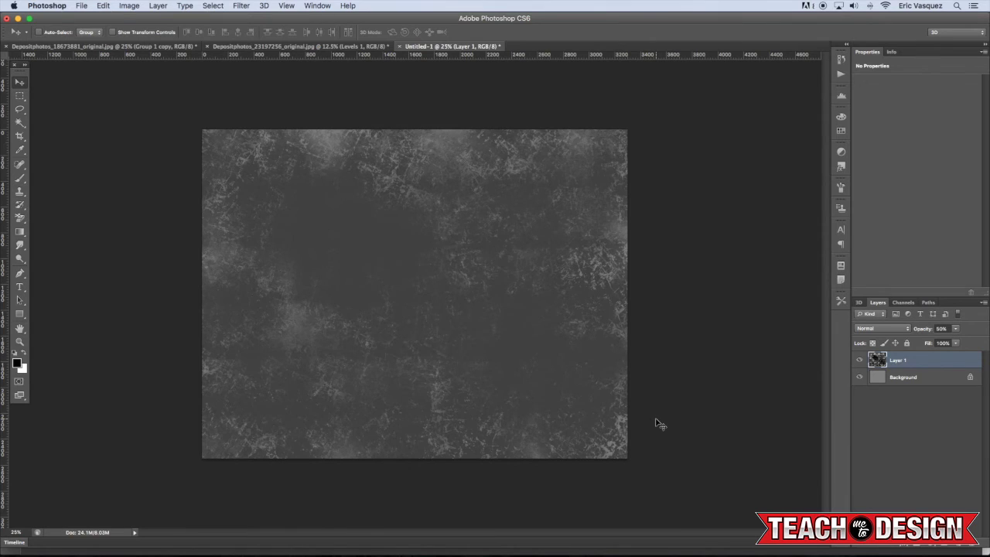
key(4)
key(5)
key(0)
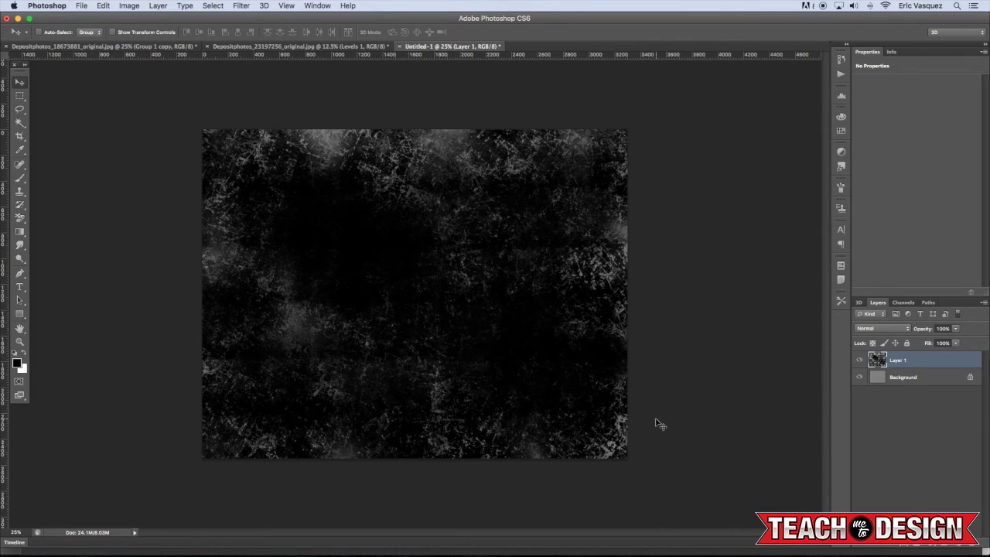
Duplicate Layer 1, hide the original, and set the copy's fill to 0%.
key(super+j)
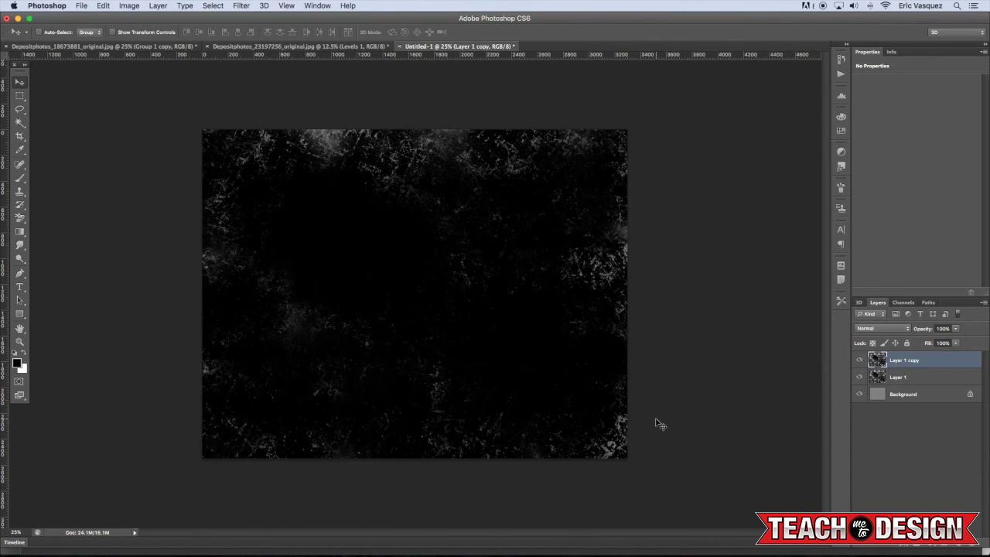
click(858, 377)
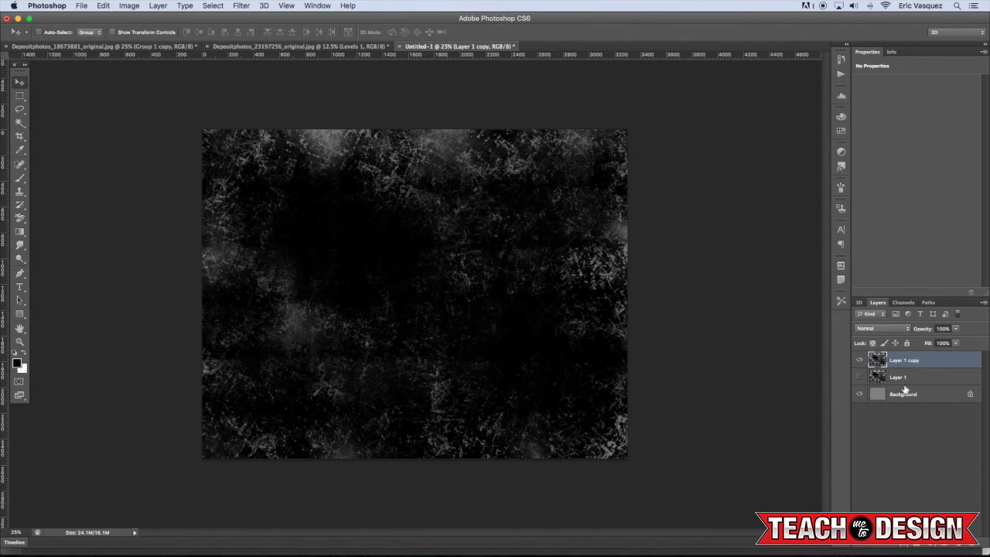
click(956, 345)
drag(958, 355, 866, 358)
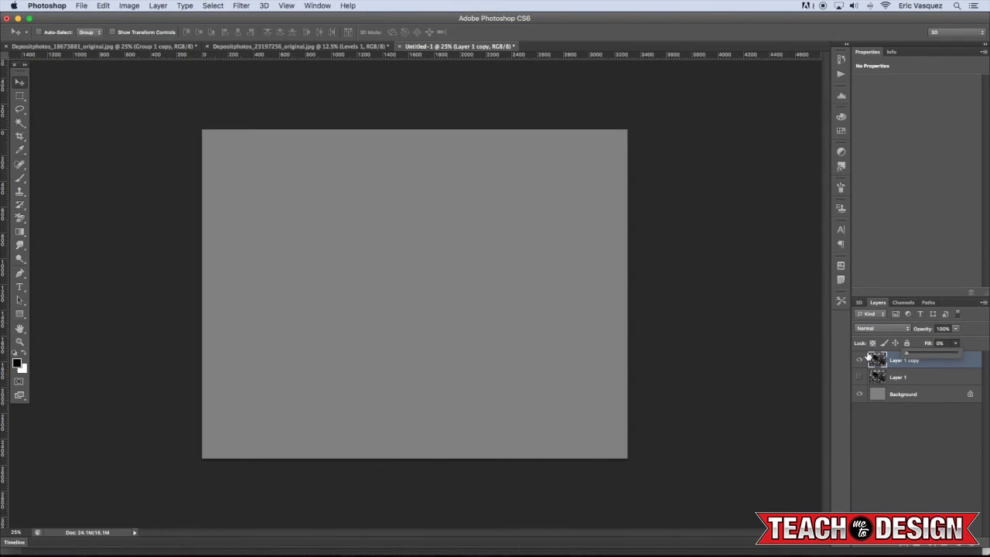
click(932, 366)
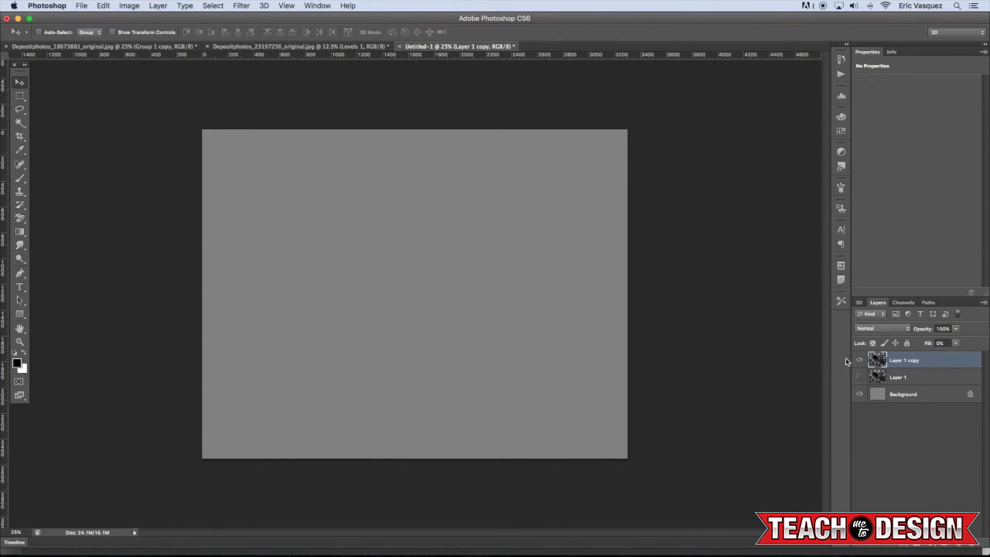
double_click(976, 362)
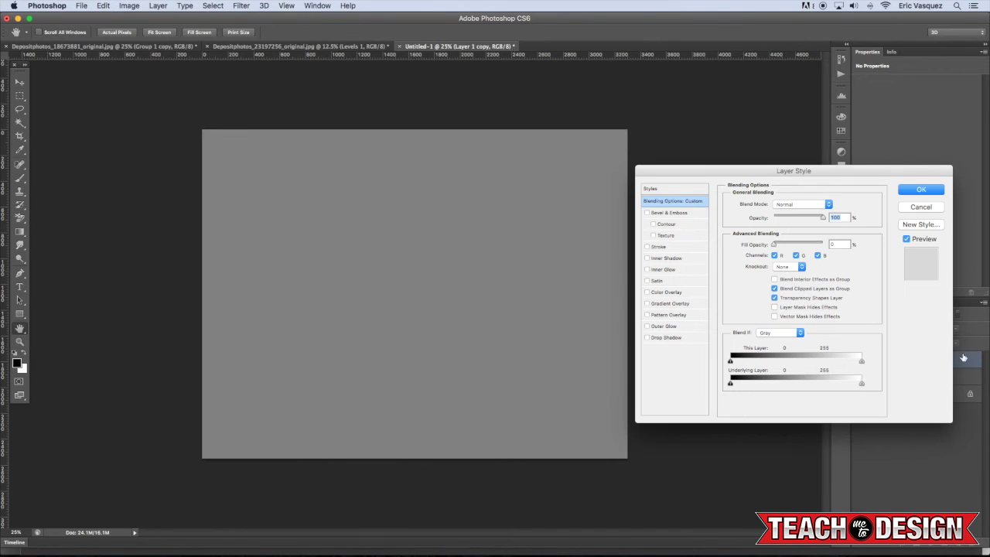
Add a Chisel Soft Bevel & Emboss with depth 63 and a larger size to Layer 1 copy.
drag(734, 173, 679, 177)
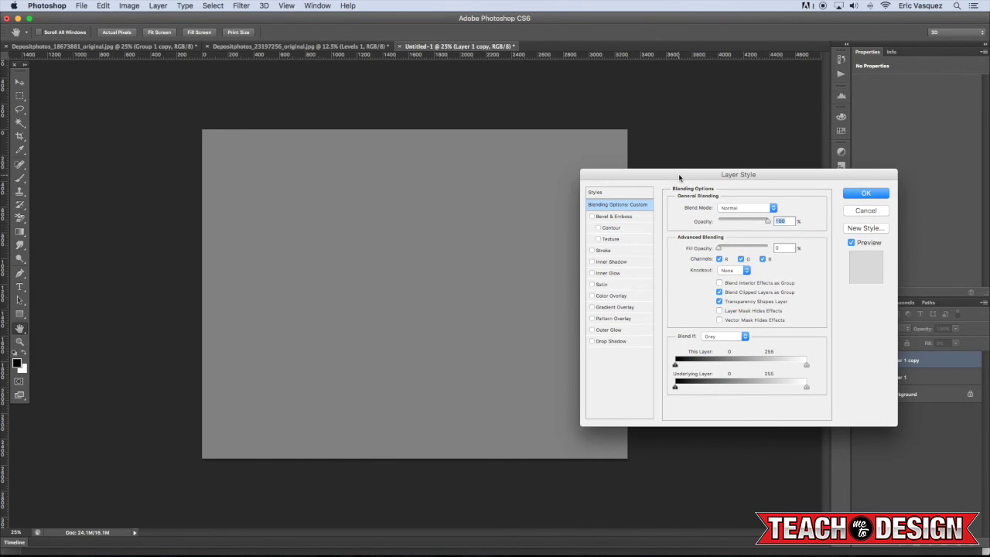
click(592, 216)
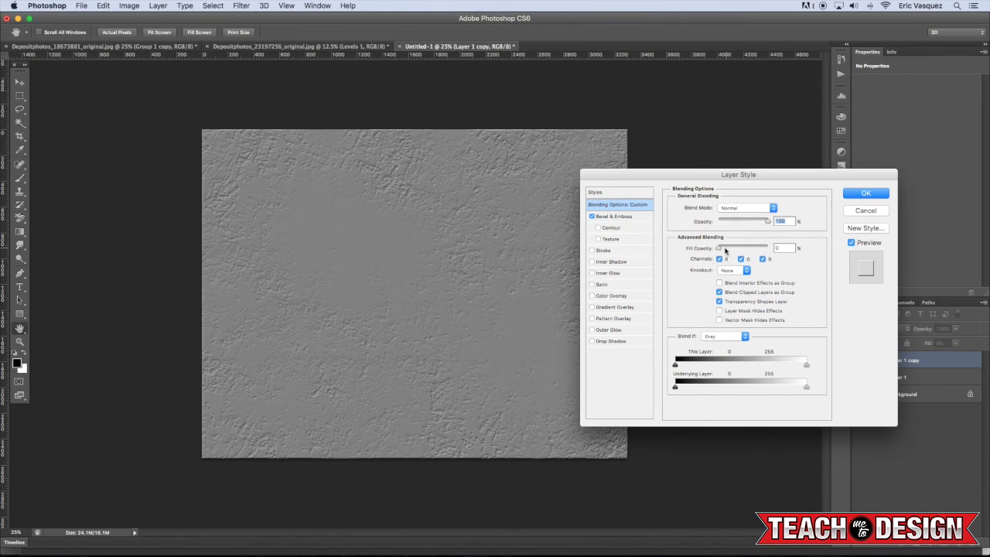
click(632, 218)
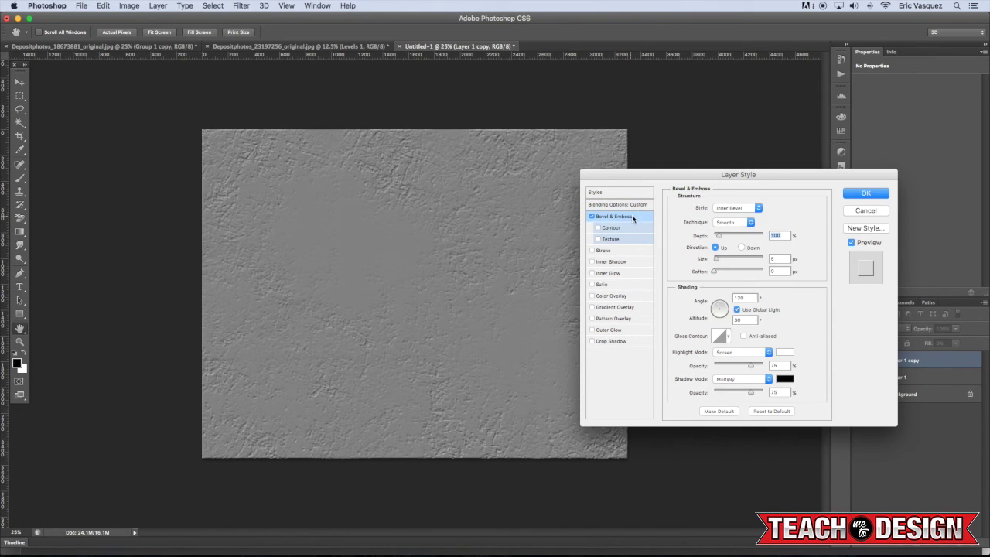
drag(722, 237, 718, 238)
click(733, 222)
click(728, 230)
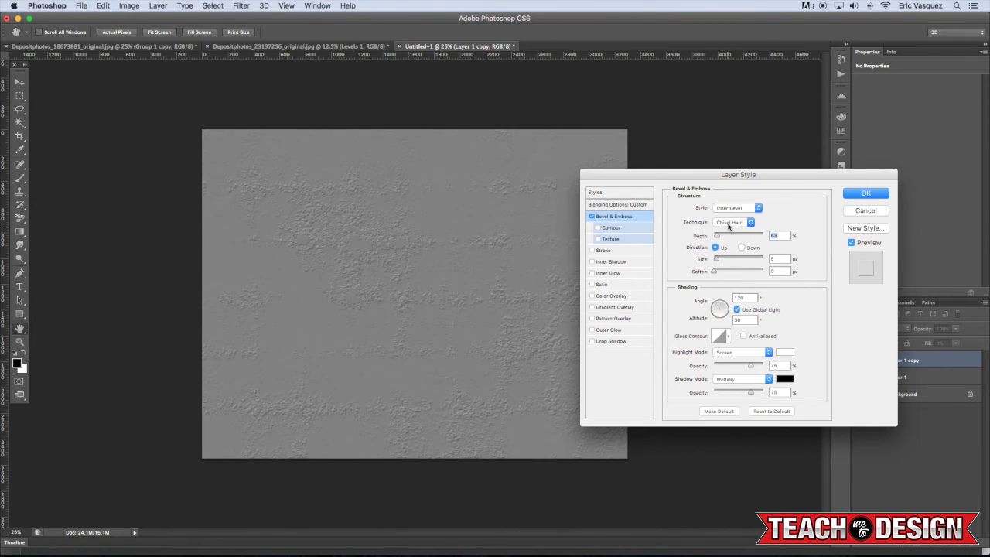
click(728, 224)
click(728, 232)
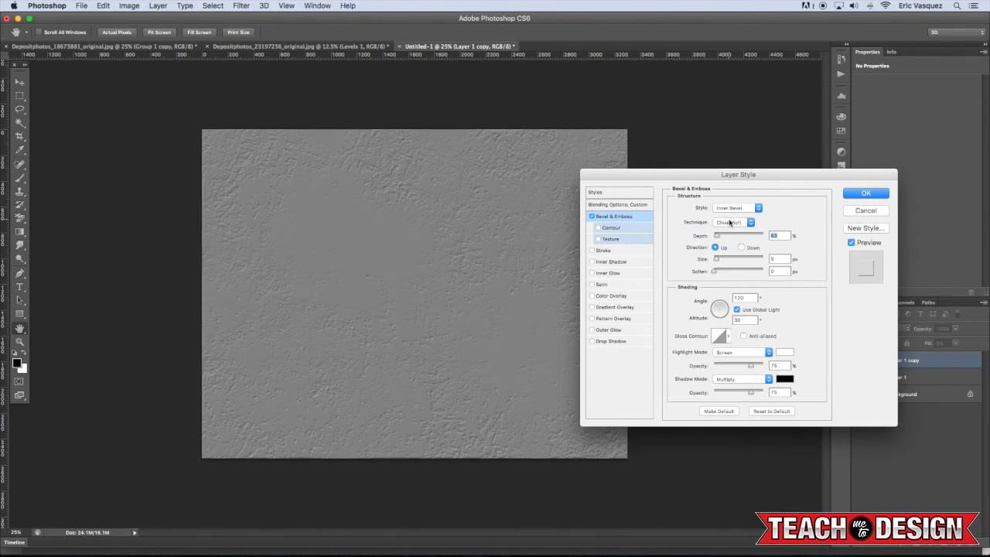
mouse_move(716, 259)
mouse_down()
mouse_move(748, 260)
mouse_move(717, 262)
mouse_up()
click(865, 193)
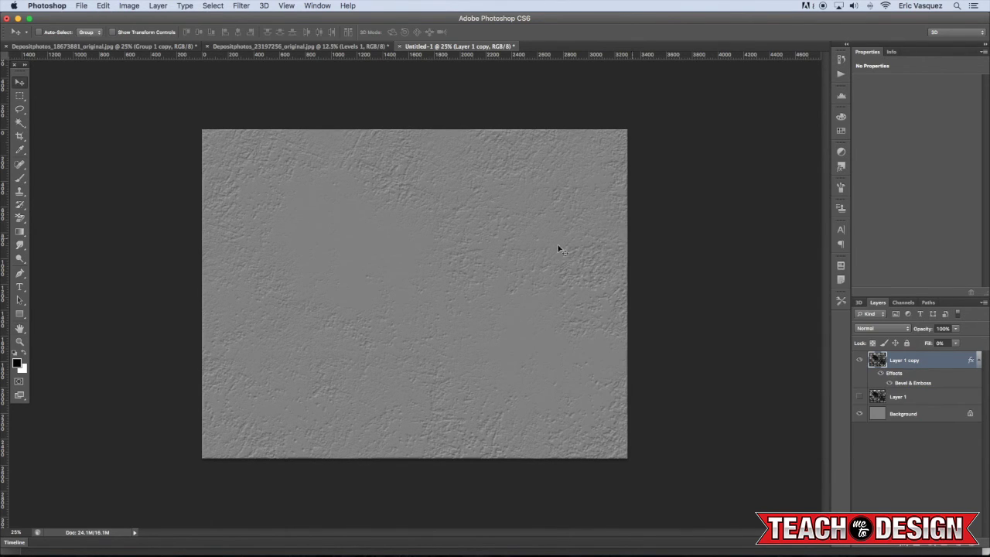
click(978, 360)
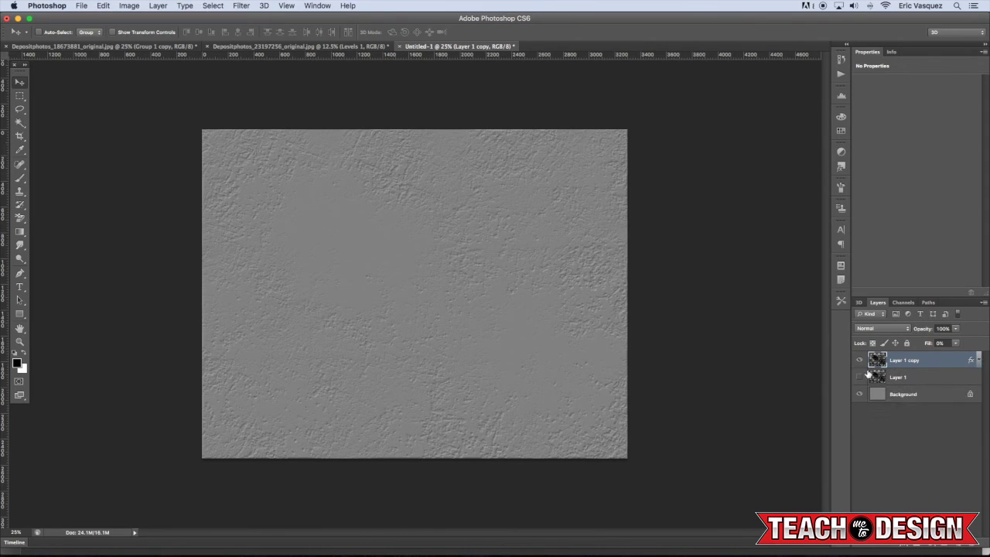
click(859, 377)
click(858, 361)
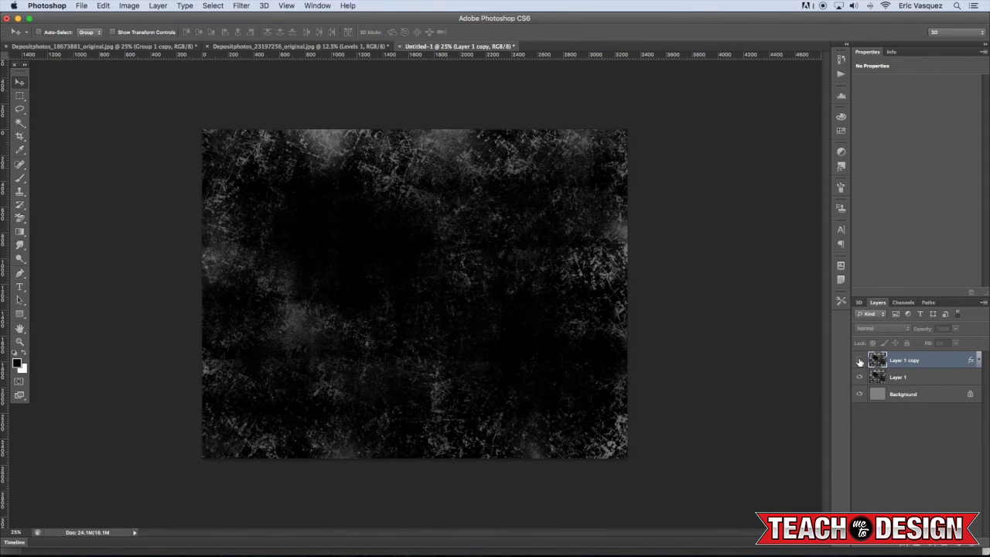
click(858, 361)
click(859, 378)
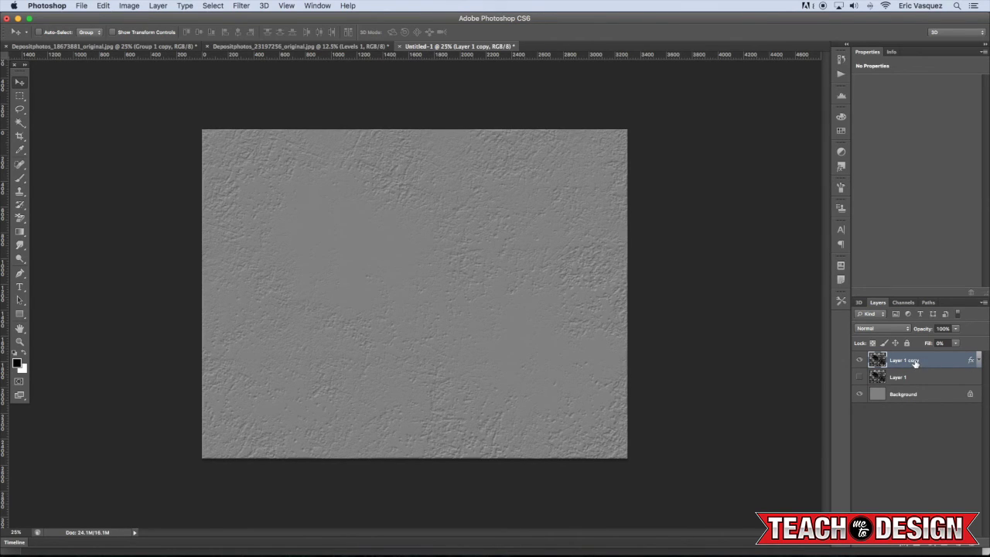
double_click(971, 361)
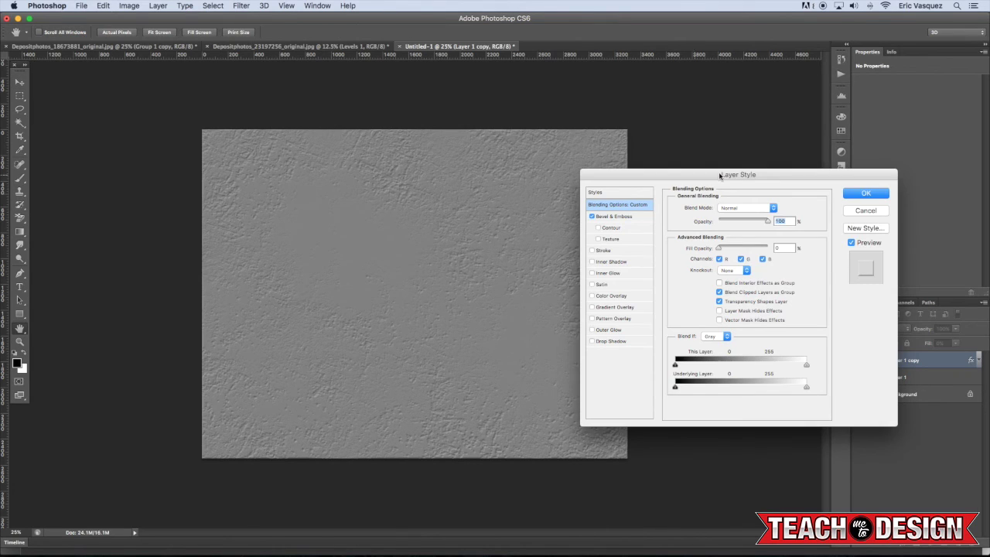
click(592, 285)
click(592, 284)
click(593, 285)
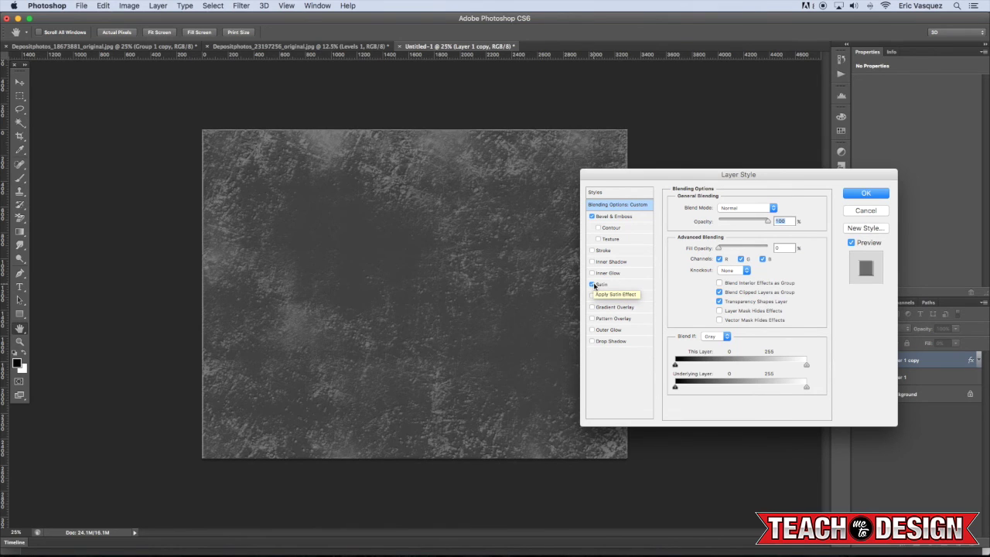
click(592, 285)
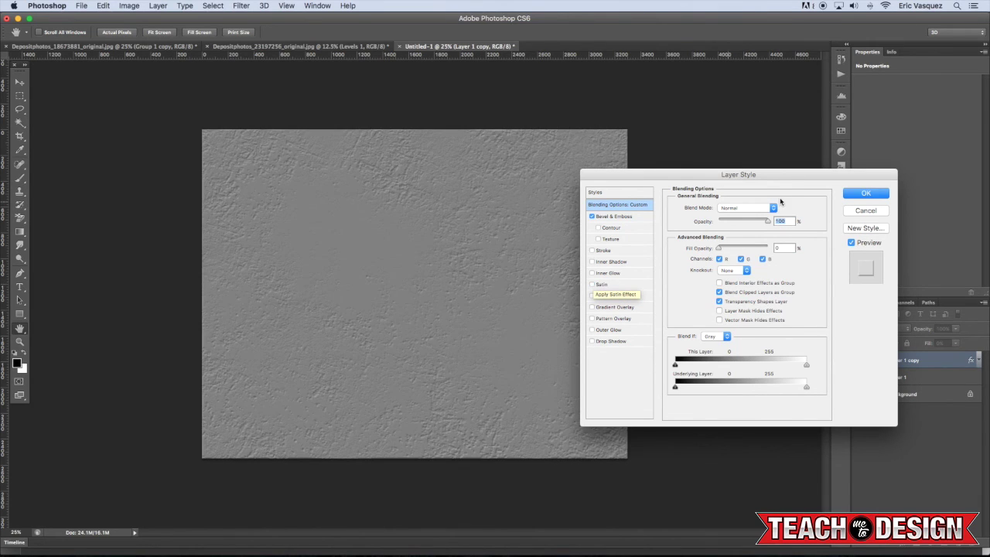
click(601, 285)
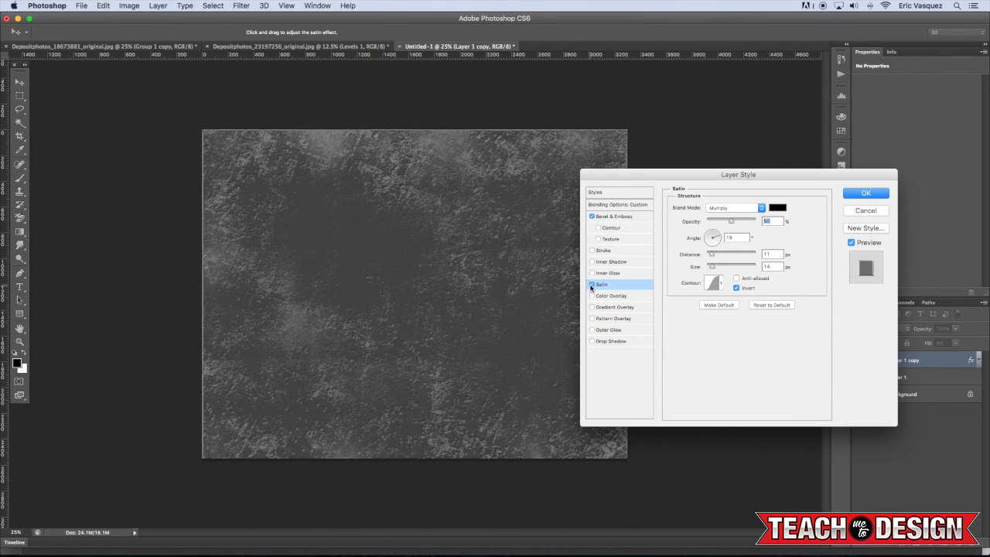
click(592, 285)
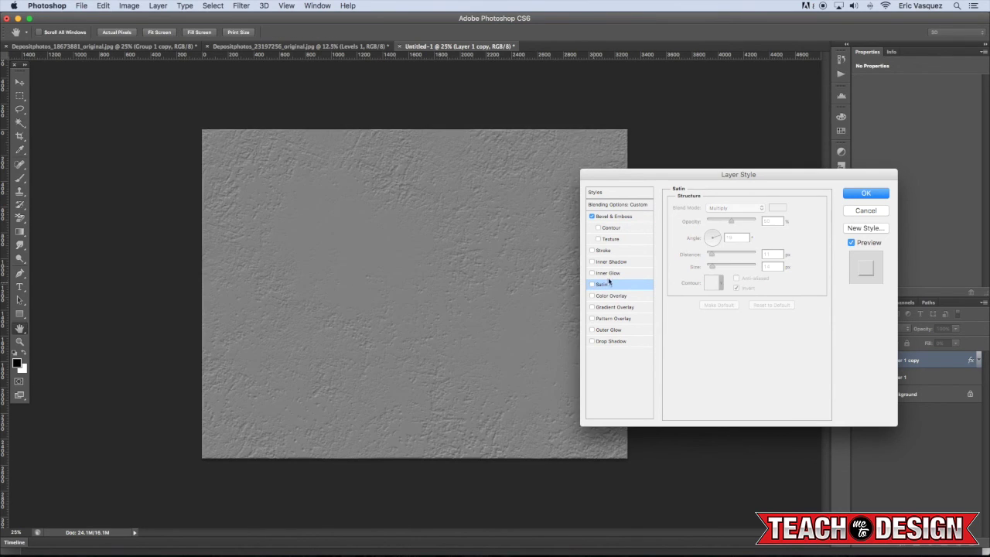
click(868, 194)
Make Layer 1 visible and set its opacity to 30% beneath the embossed copy.
click(859, 377)
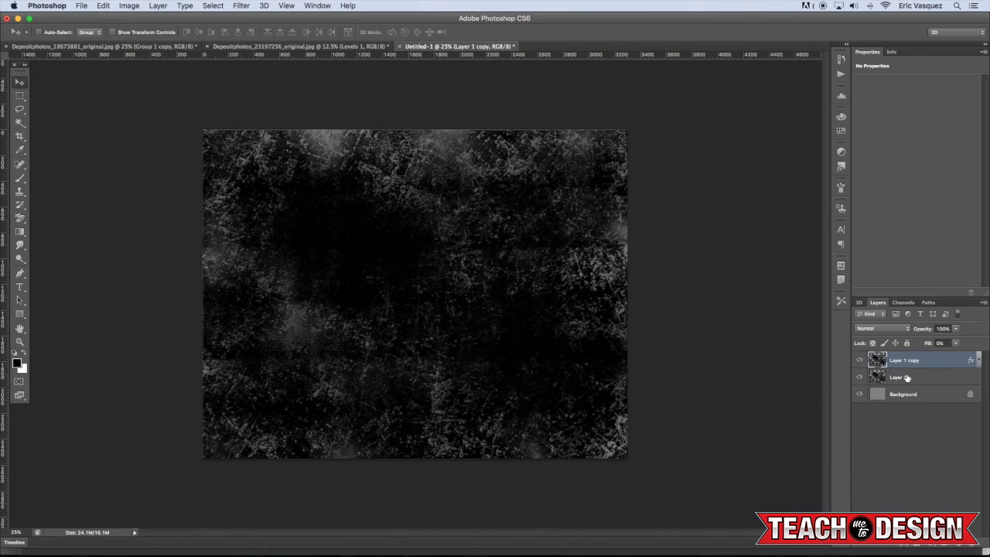
click(903, 377)
key(4)
key(3)
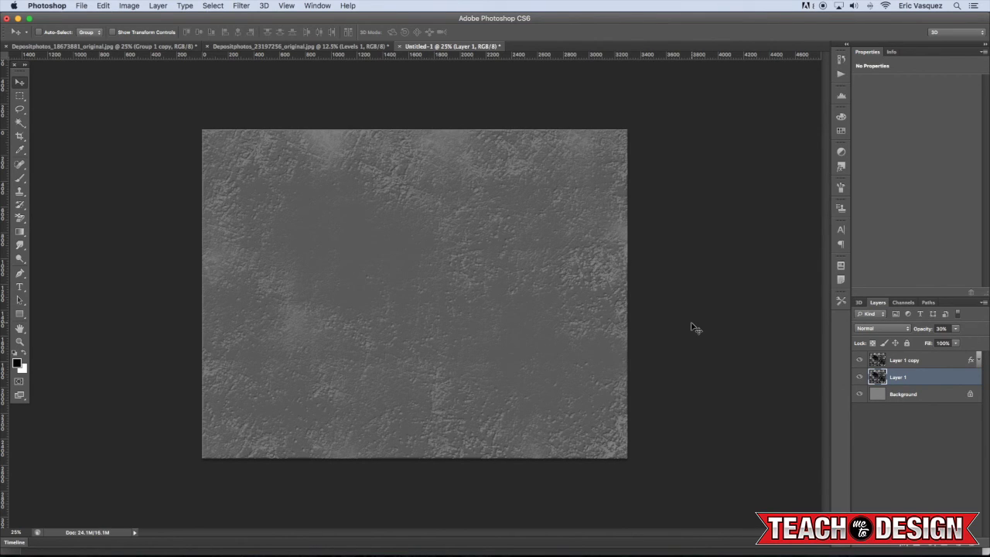
Toggle Layer 1 off and on to compare, then select Layer 1 copy.
click(859, 377)
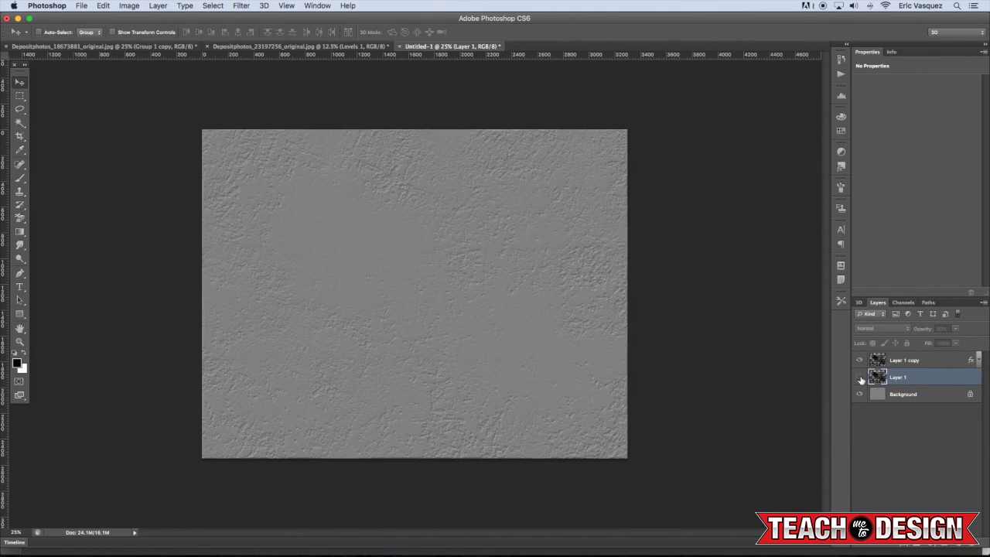
click(859, 377)
click(906, 364)
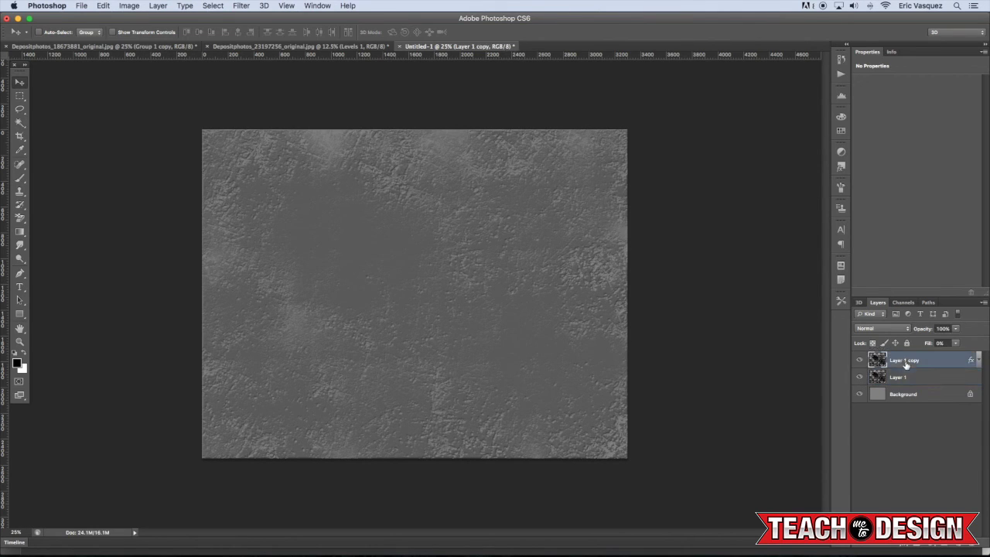